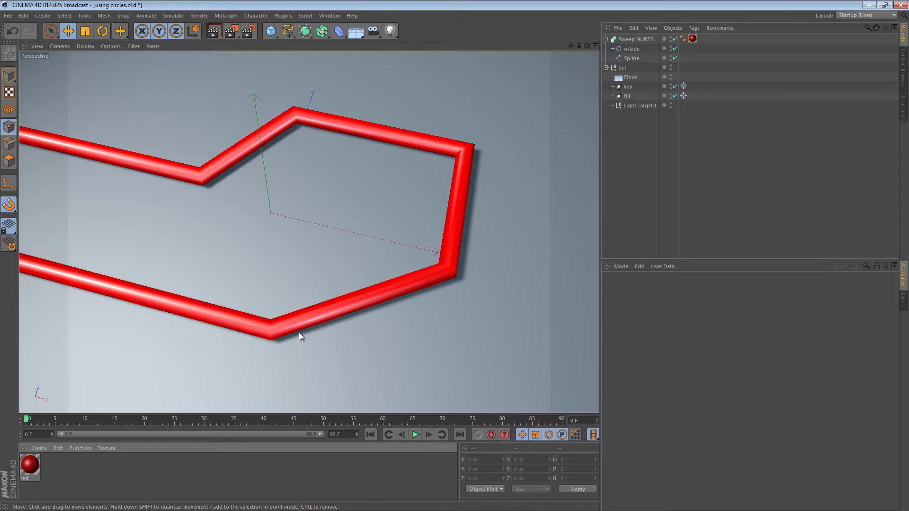
- Hide the swept tube and select the spline's lower corner point
left_click(631, 58)
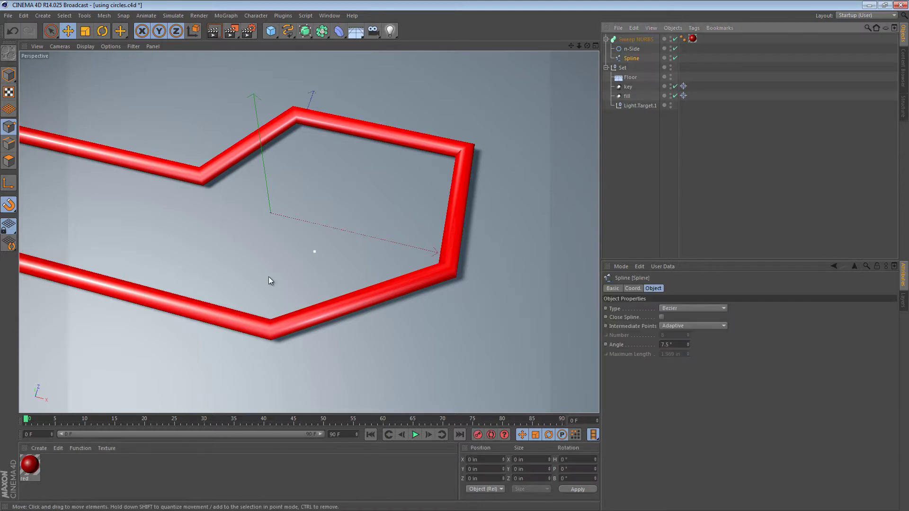
left_click(674, 38)
left_click(230, 291)
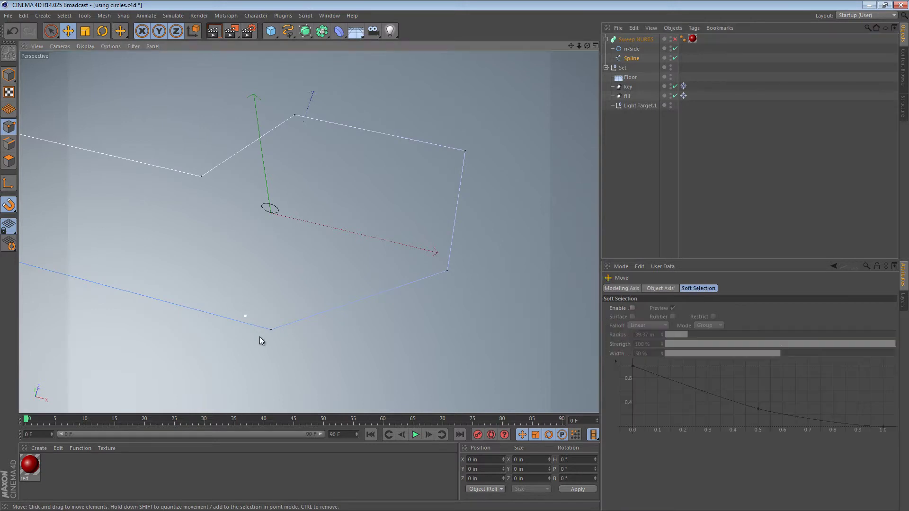
left_click(271, 330)
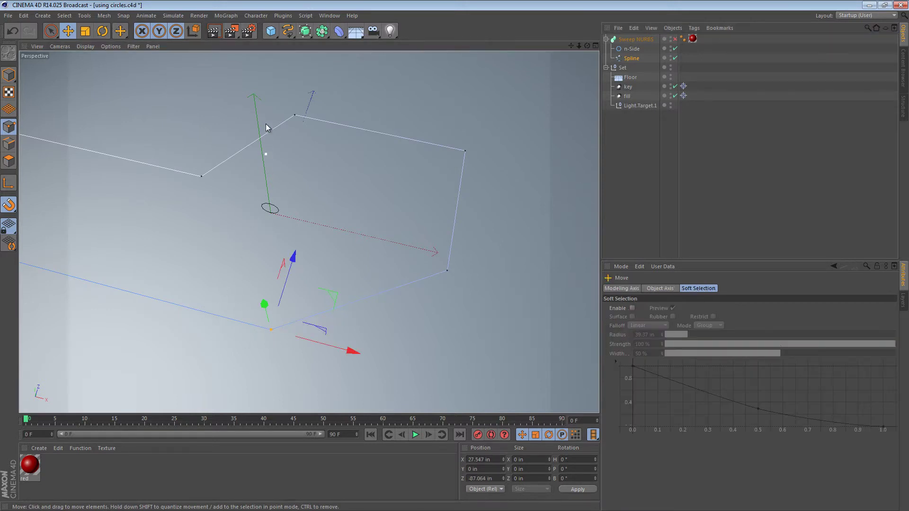
- Chamfer the lower corner to about 40.87 in radius, then show the tube again
right_click(265, 108)
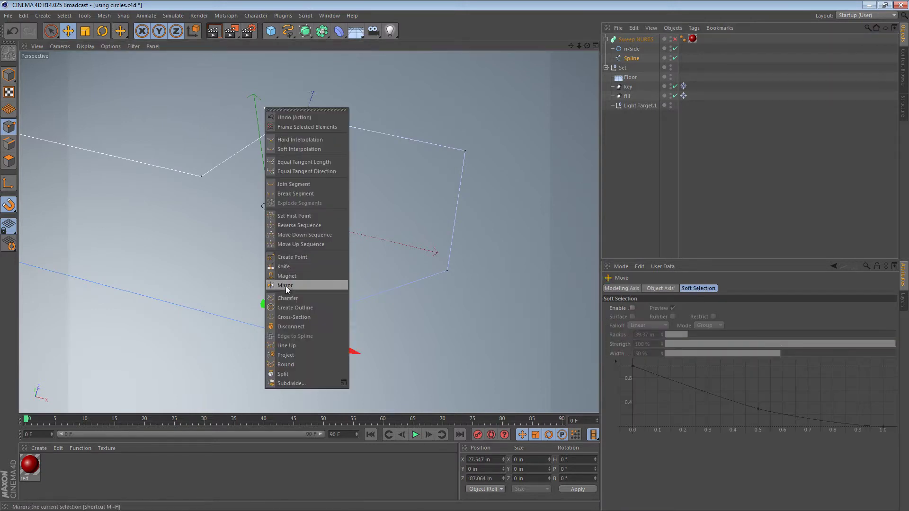
left_click(289, 298)
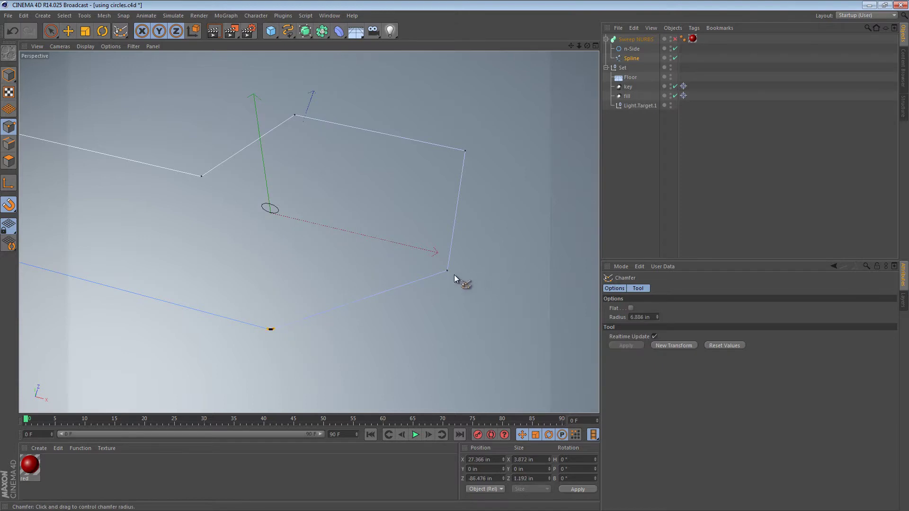
mouse_move(454, 275)
left_mouse_down()
mouse_move(527, 285)
mouse_move(334, 315)
left_mouse_up()
left_click(674, 39)
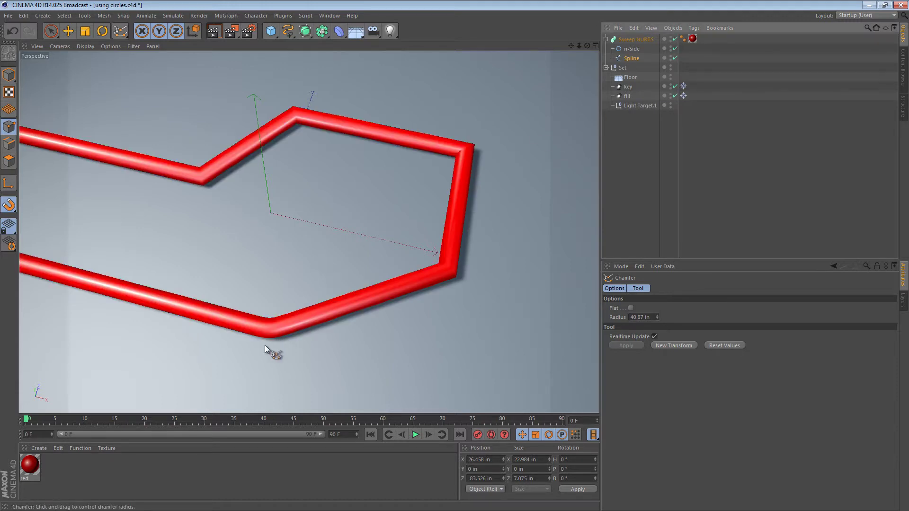
scroll(265, 345, "up", 3)
scroll(357, 345, "up", 2)
scroll(417, 345, "up", 2)
scroll(420, 341, "up", 2)
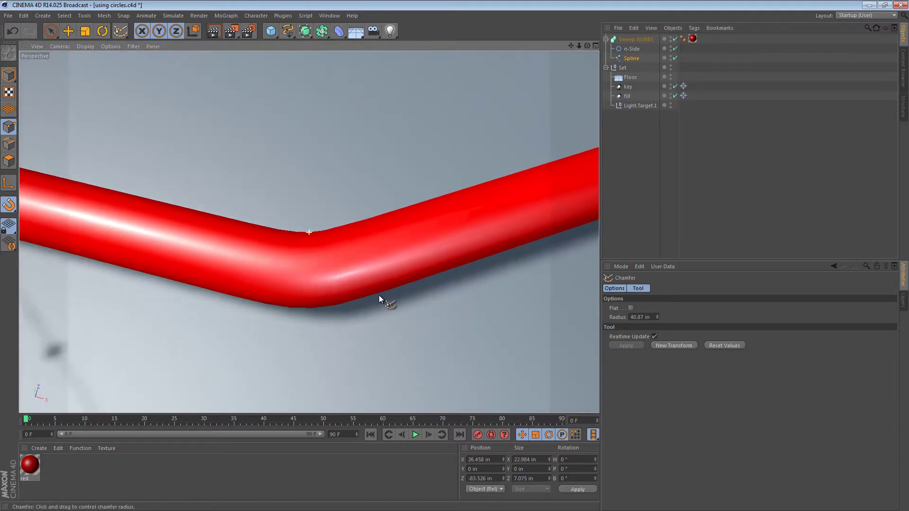
- Switch the viewport display to Gouraud Shading (Lines) so the tube's mesh shows
mouse_move(379, 296)
left_mouse_down("alt")
mouse_move(364, 276)
mouse_move(259, 295)
mouse_move(246, 307)
mouse_move(250, 297)
left_mouse_up("alt")
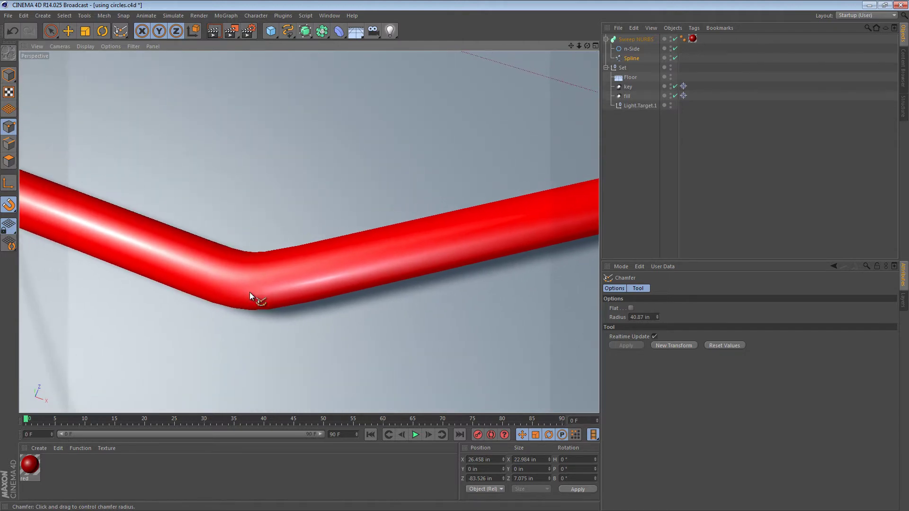
left_click(85, 46)
left_click(106, 75)
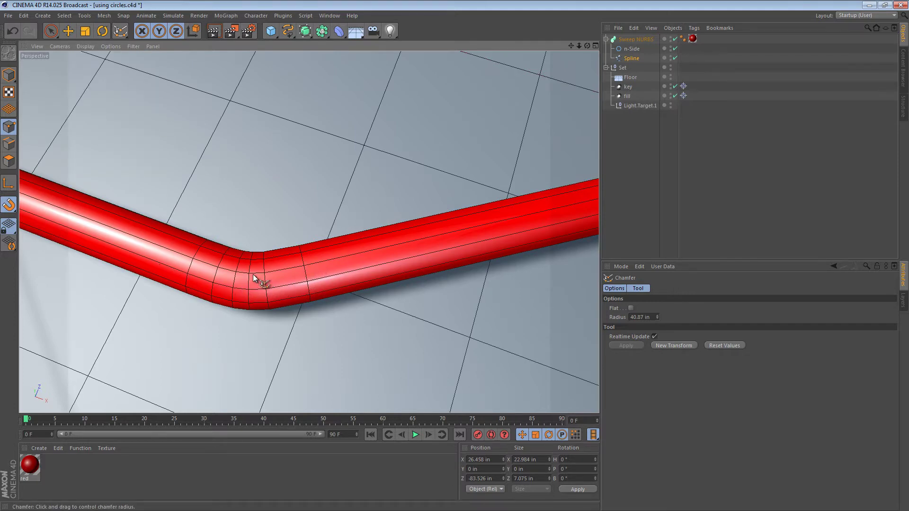
- Orbit and zoom around the tube to inspect each rounded bend
mouse_move(253, 277)
left_mouse_down("alt")
mouse_move(389, 265)
mouse_move(341, 280)
left_mouse_up("alt")
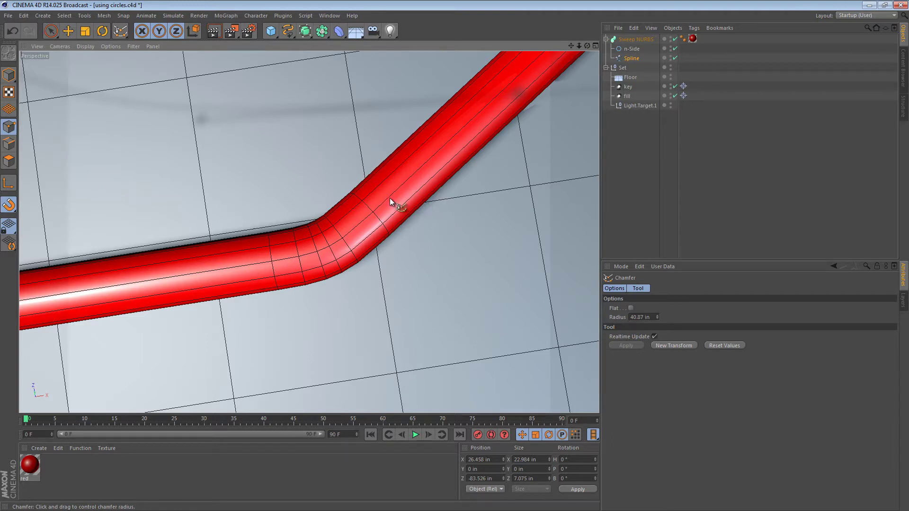
mouse_move(392, 210)
left_mouse_down("alt")
mouse_move(354, 164)
mouse_move(459, 145)
mouse_move(327, 228)
mouse_move(206, 362)
mouse_move(456, 279)
mouse_move(401, 322)
mouse_move(388, 205)
mouse_move(309, 230)
mouse_move(386, 270)
left_mouse_up("alt")
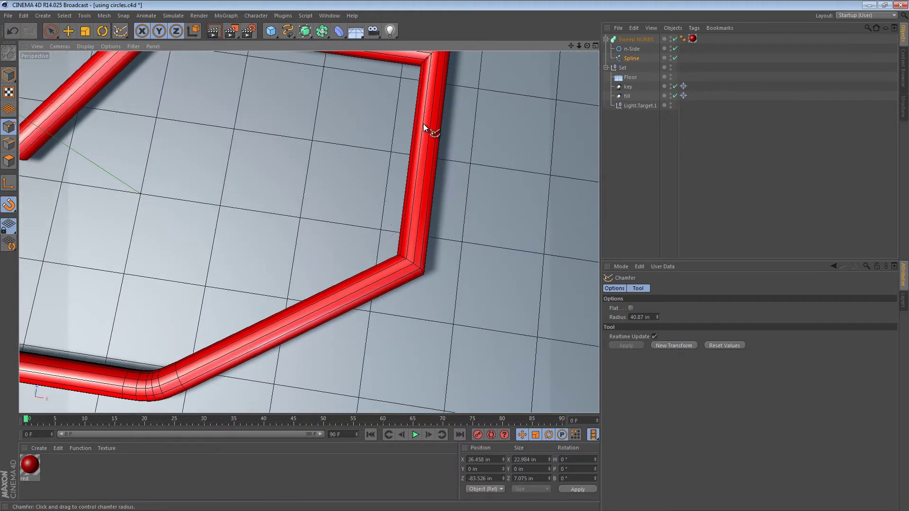
middle_click_drag(234, 360, 370, 214, "alt")
mouse_move(369, 213)
right_mouse_down("alt")
mouse_move(324, 234)
mouse_move(377, 238)
mouse_move(332, 233)
right_mouse_up("alt")
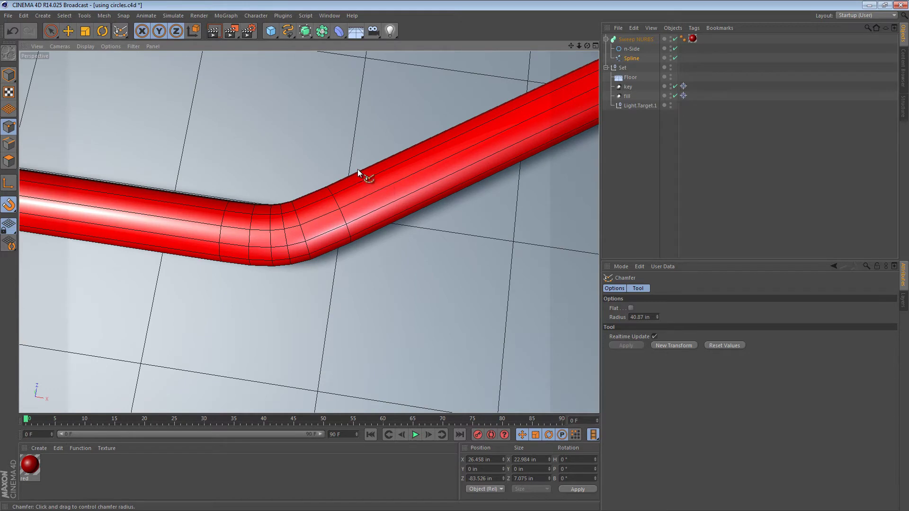
- Hide the tube and frame the whole spline in a level view with the Move tool
key("q")
right_click_drag(325, 253, 330, 187, "alt")
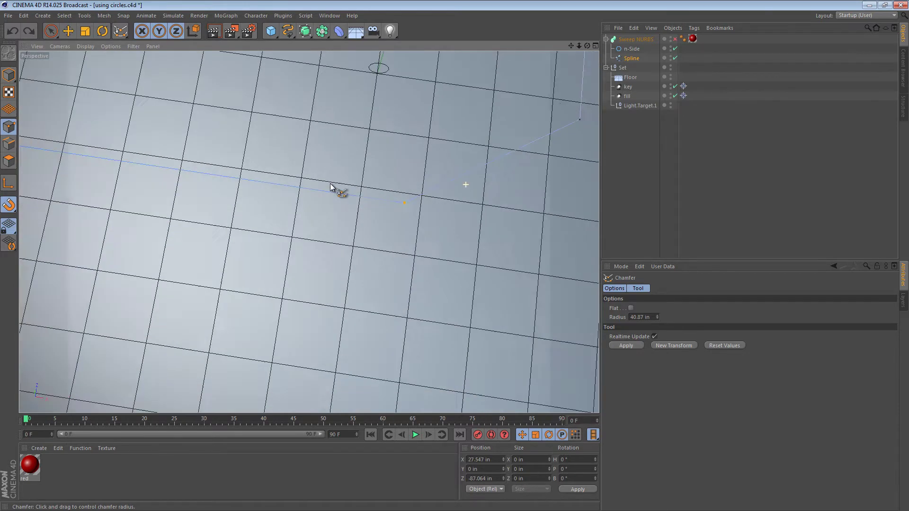
mouse_move(331, 187)
left_mouse_down("alt")
mouse_move(280, 269)
mouse_move(277, 300)
mouse_move(324, 212)
mouse_move(304, 204)
mouse_move(237, 292)
left_mouse_up("alt")
key("e")
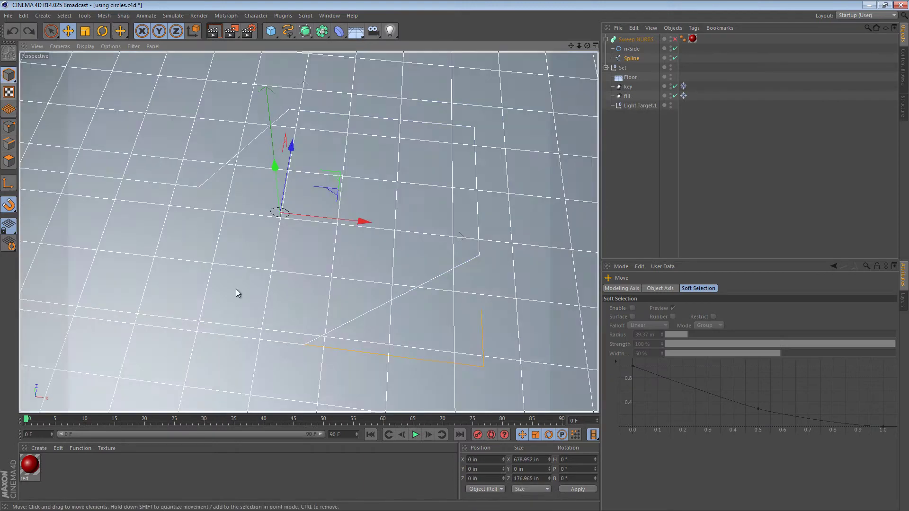
- Deselect everything, switch to Top view (F2) and bring up the snapping options
left_click(645, 141)
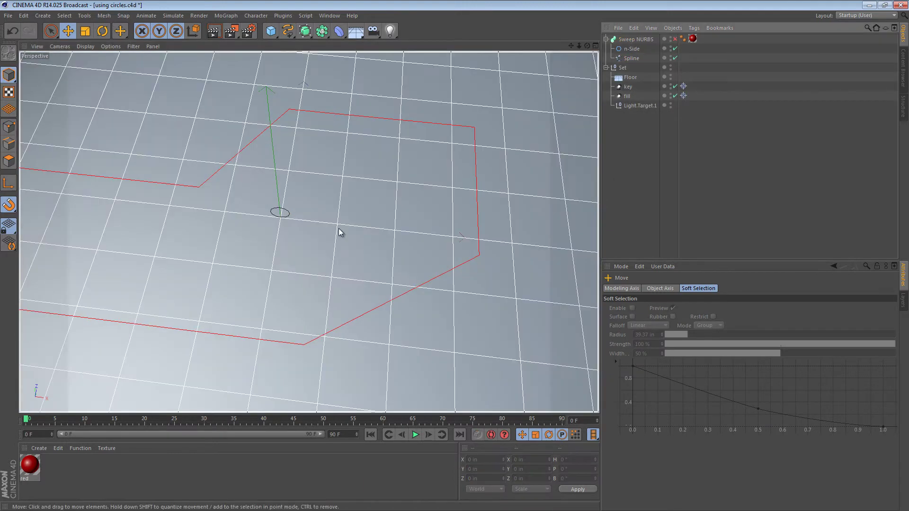
key("F2")
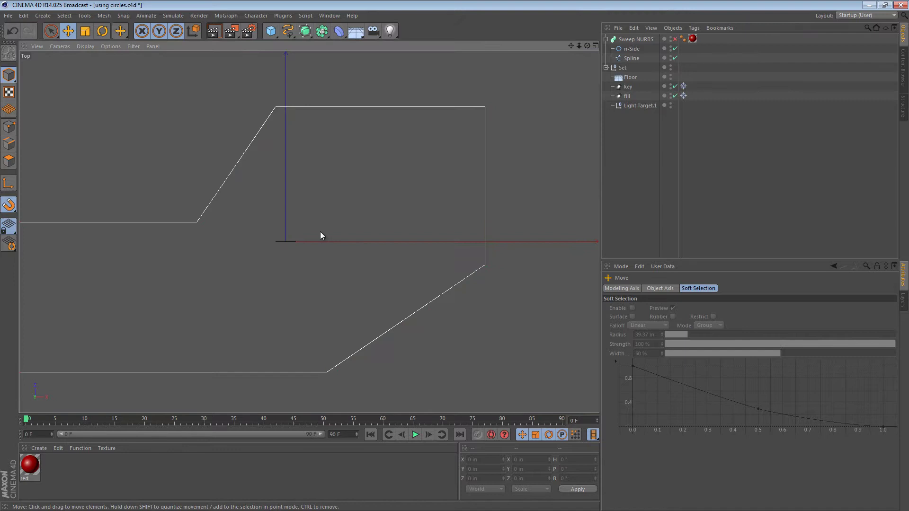
left_click_drag(8, 205, 42, 221)
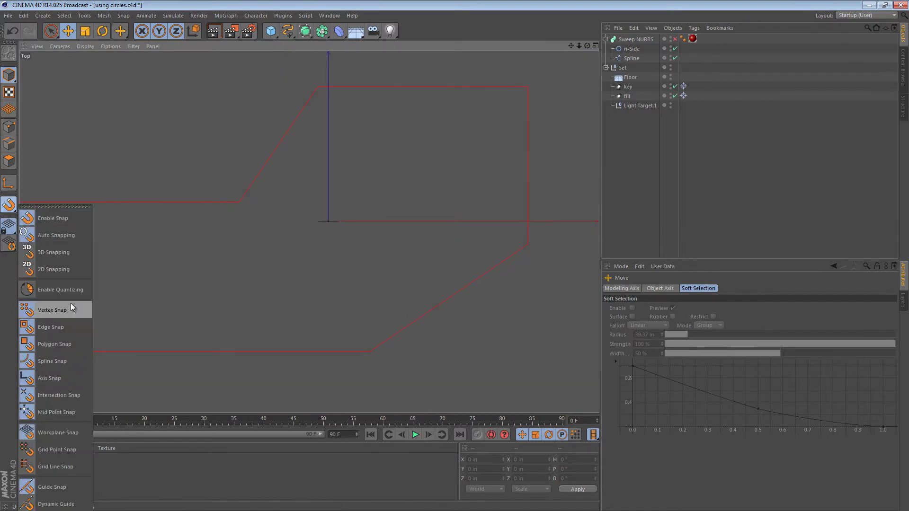
- Enable vertex snapping and create a Circle spline snapped onto the left corner point
left_click(141, 351)
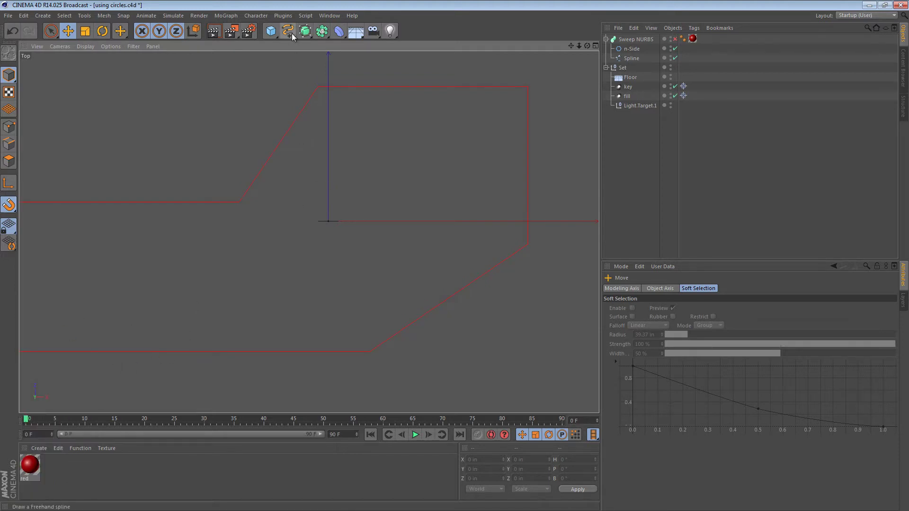
left_click_drag(287, 31, 341, 113)
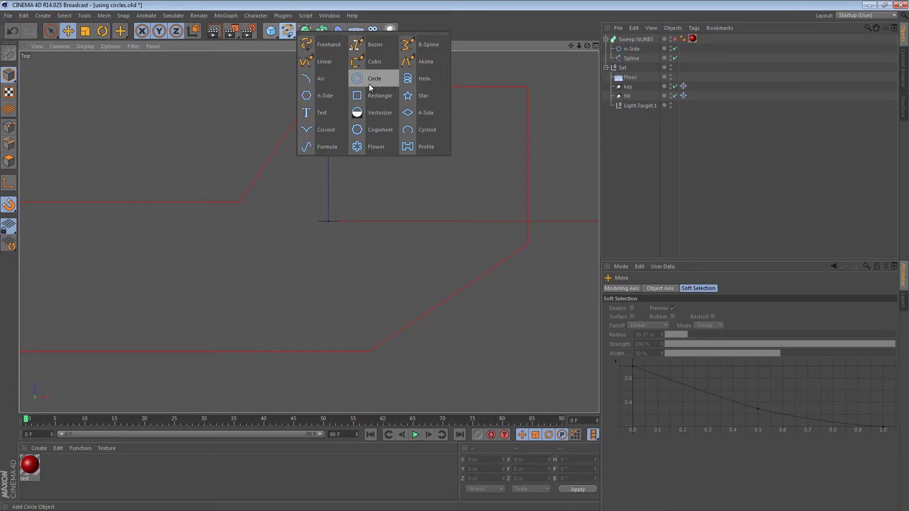
left_click(382, 81)
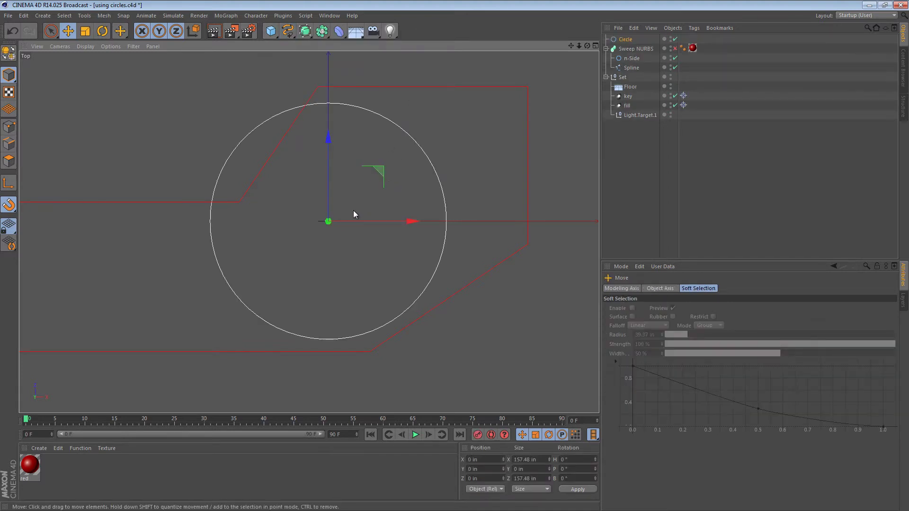
mouse_move(352, 213)
left_mouse_down()
mouse_move(263, 225)
mouse_move(240, 203)
left_mouse_up()
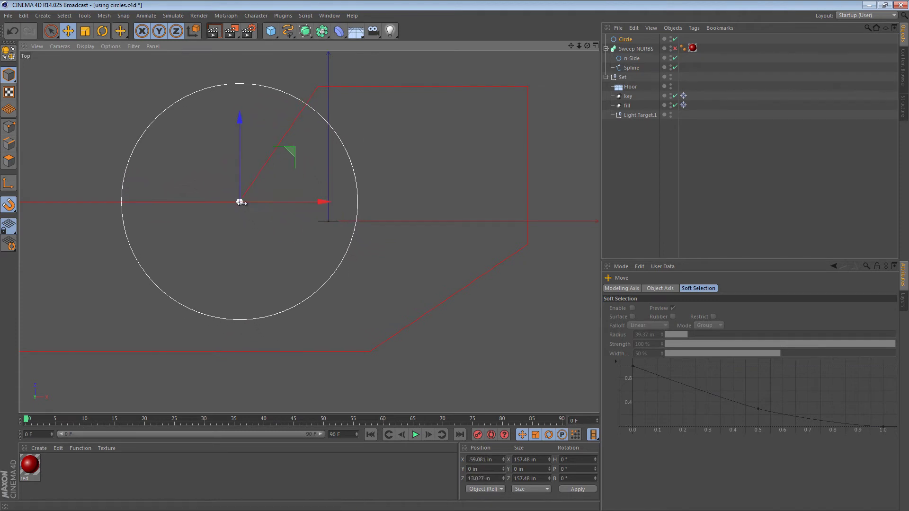
- Scale the circle down to about a quarter of its size
key("t")
mouse_move(407, 178)
left_mouse_down()
mouse_move(119, 204)
mouse_move(128, 203)
left_mouse_up()
key("e")
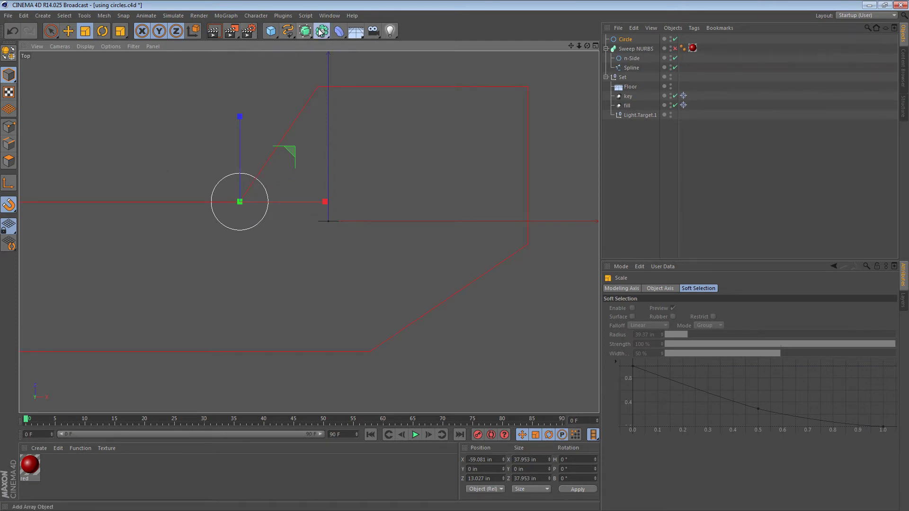
- Create an Instance of the circle and snap it onto another spline corner
left_click(322, 31)
left_click(501, 62)
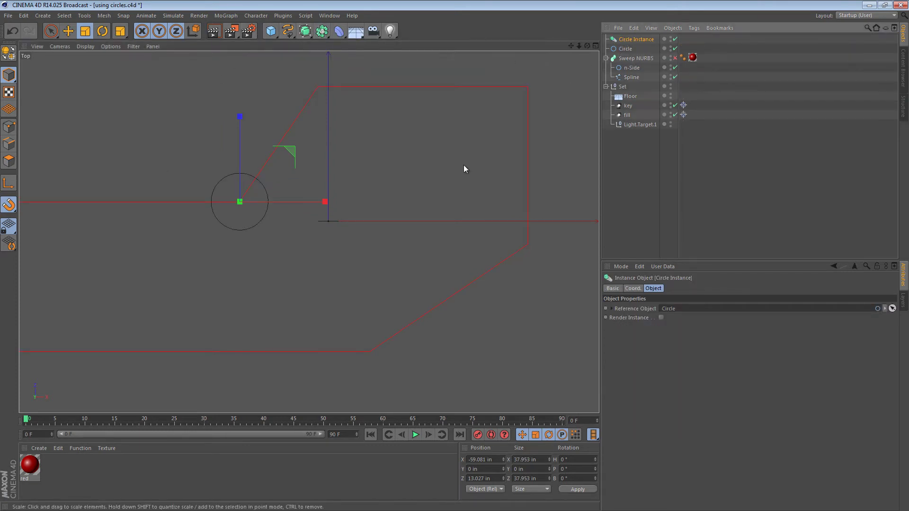
key("e")
mouse_move(288, 189)
left_mouse_down()
mouse_move(318, 87)
mouse_move(526, 87)
mouse_move(528, 245)
mouse_move(369, 352)
left_mouse_up()
left_click(310, 251)
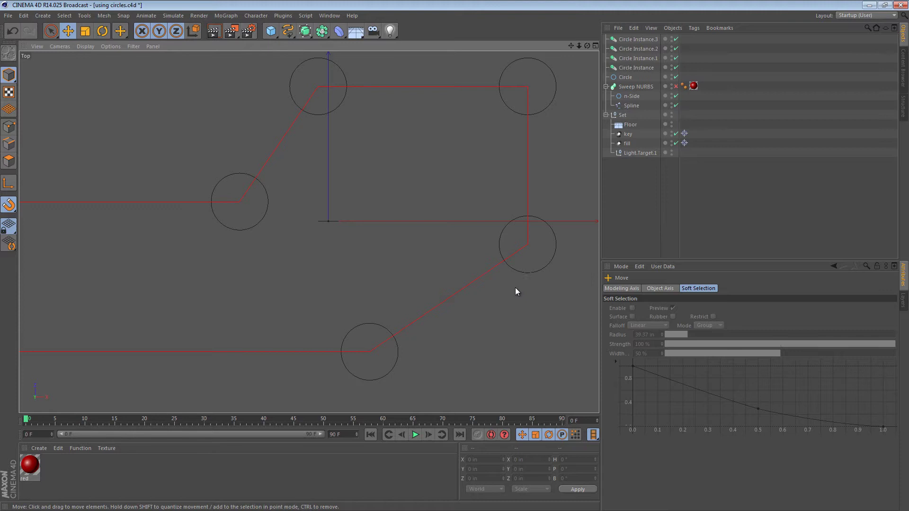
- In point mode, brush-select all five corner points of the spline
left_click(631, 106)
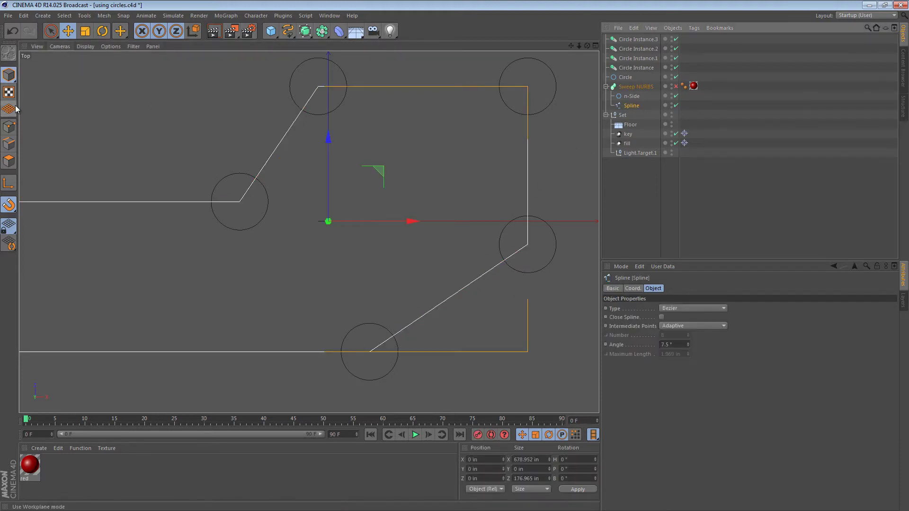
left_click(13, 128)
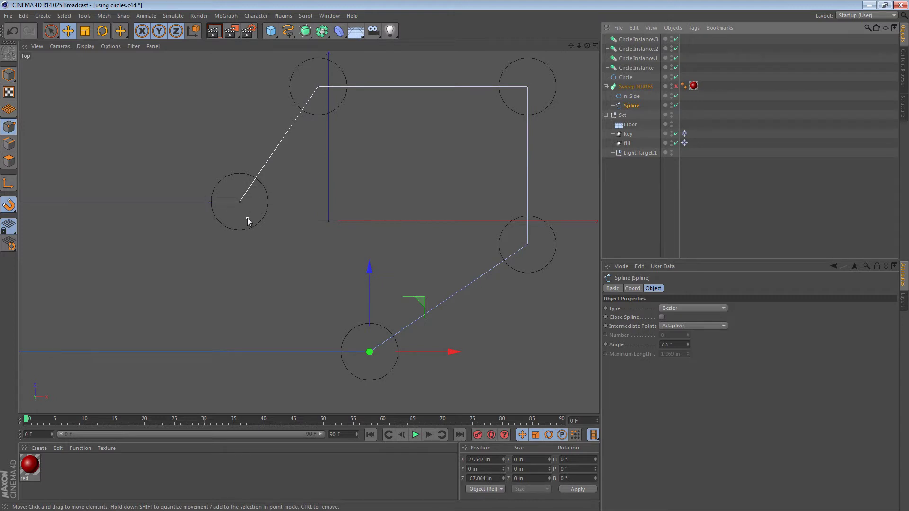
key("9")
left_click(241, 203)
left_click(318, 87, "shift")
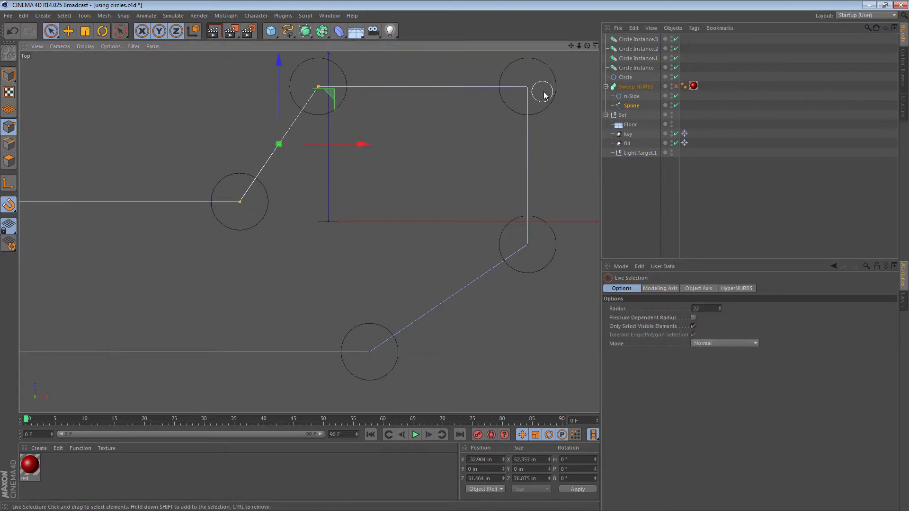
left_click(527, 86, "shift")
left_click(527, 244, "shift")
left_click(369, 351, "shift")
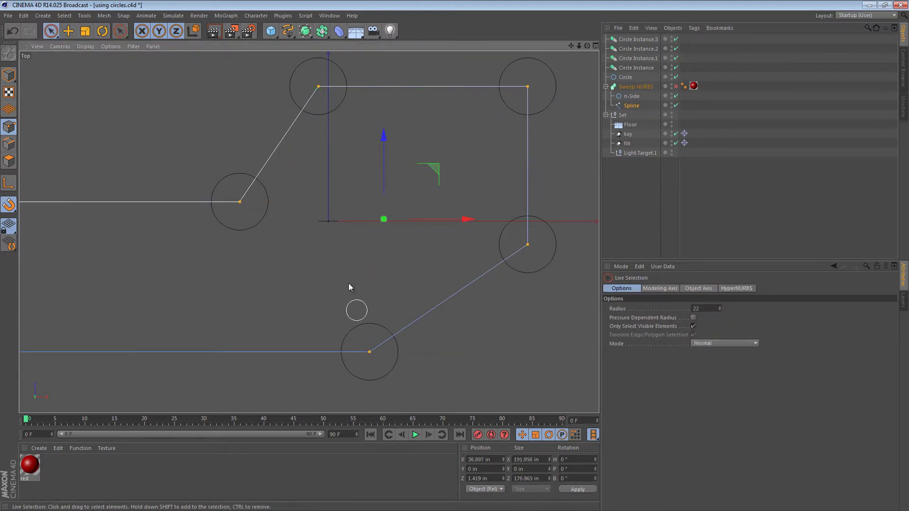
- Chamfer the selected corners to about 20 in, then check Circle, Sweep NURBS and Spline in the Object Manager
right_click(336, 182)
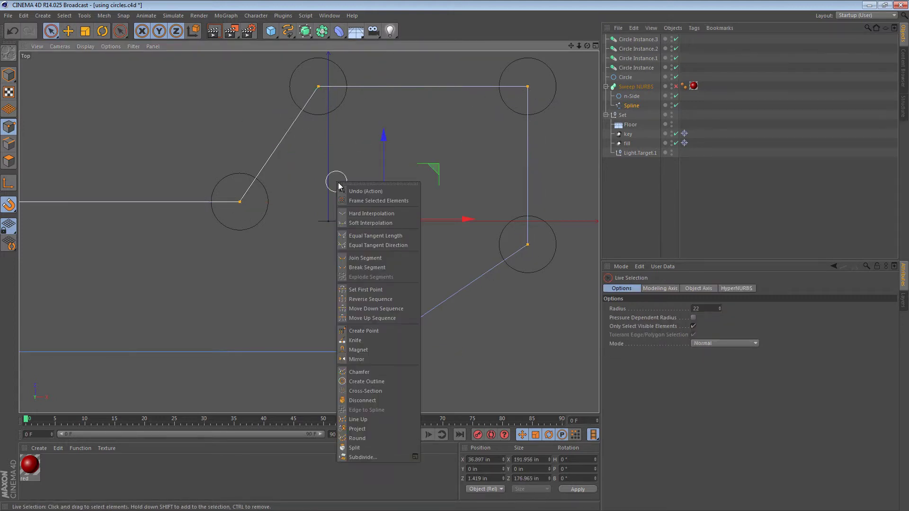
left_click(382, 372)
left_click_drag(462, 278, 453, 278)
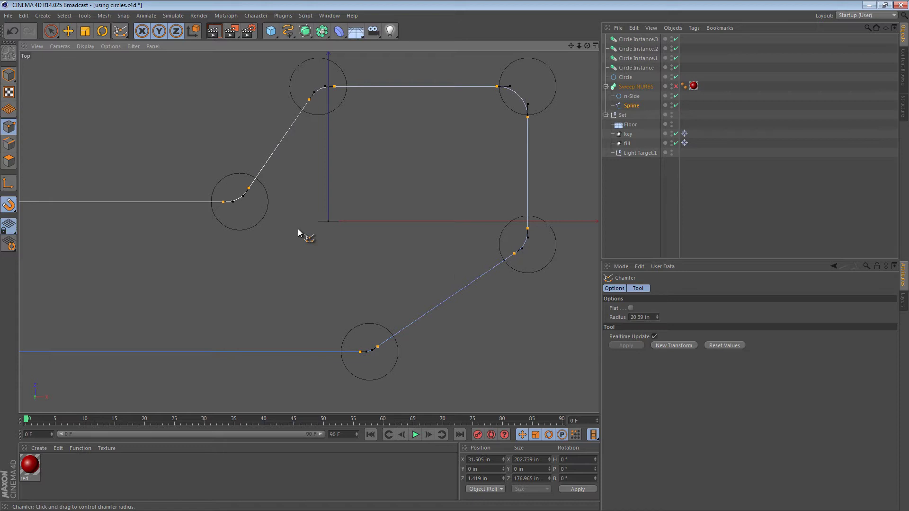
left_click(627, 78)
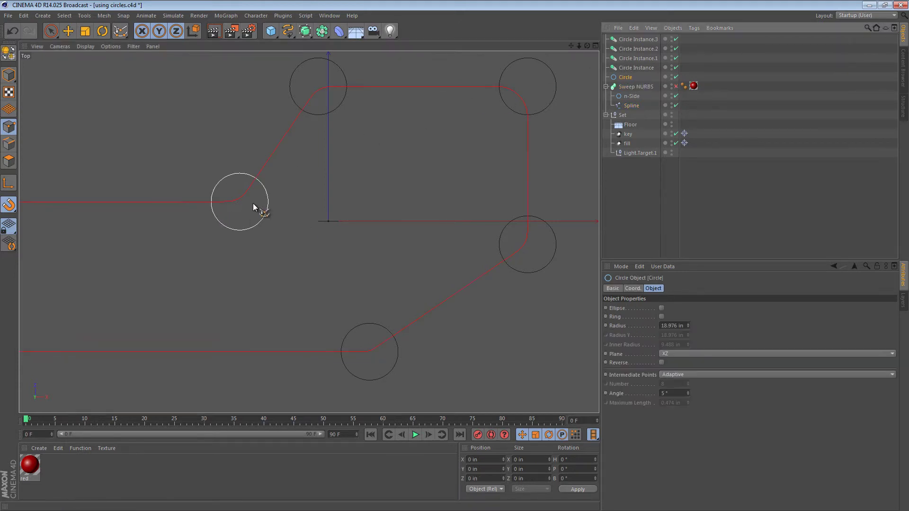
left_click(639, 87)
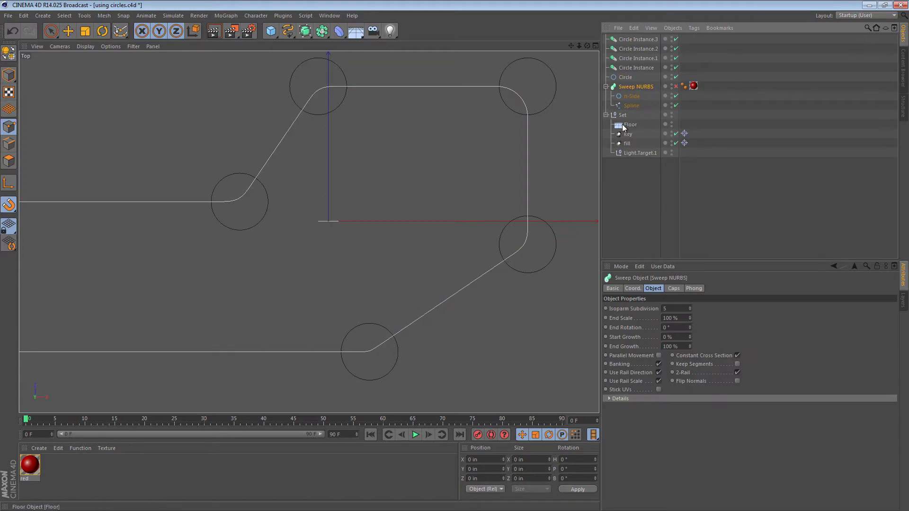
key("Down")
key("Down")
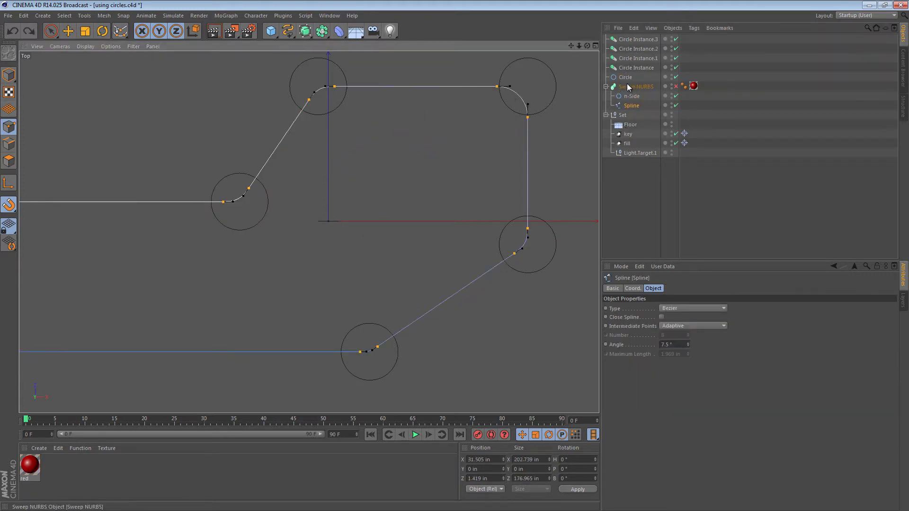
- Undo the chamfers and chamfer only the left corner point
key("ctrl+z")
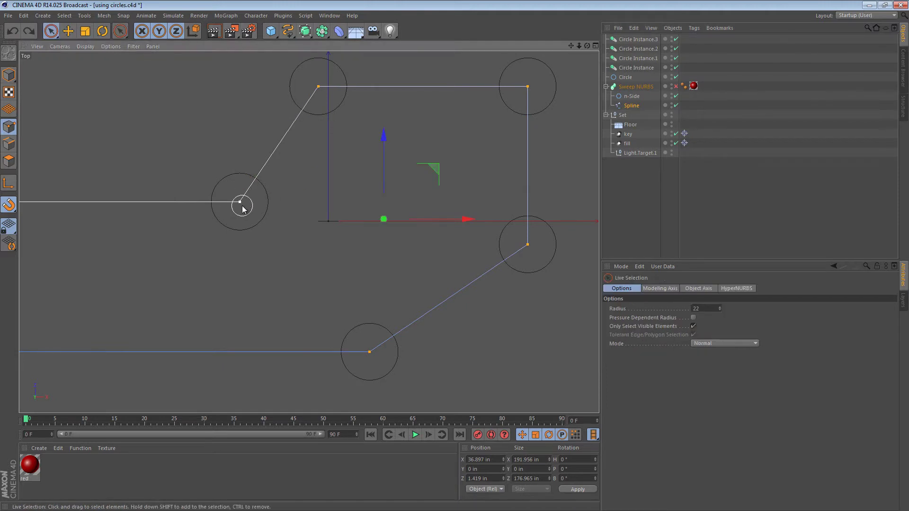
left_click(241, 203)
right_click(250, 235)
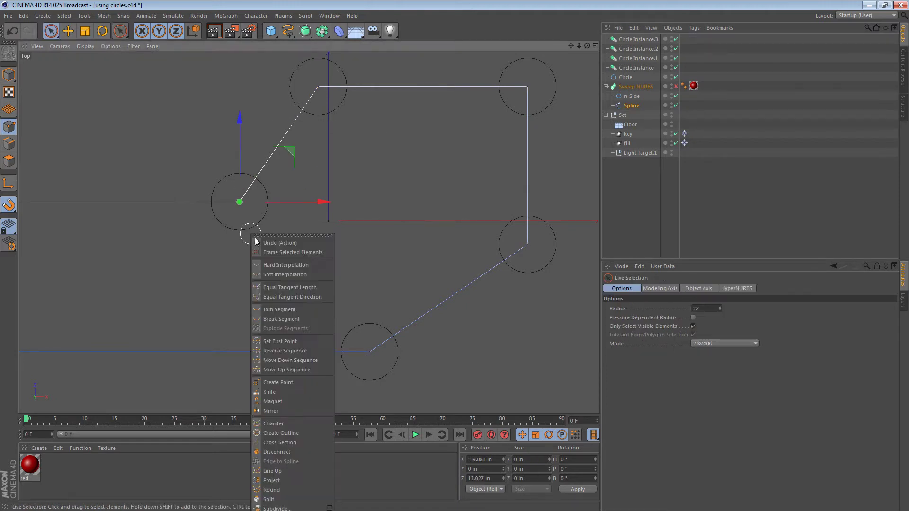
left_click(294, 422)
mouse_move(500, 282)
left_mouse_down()
mouse_move(510, 279)
mouse_move(456, 280)
left_mouse_up()
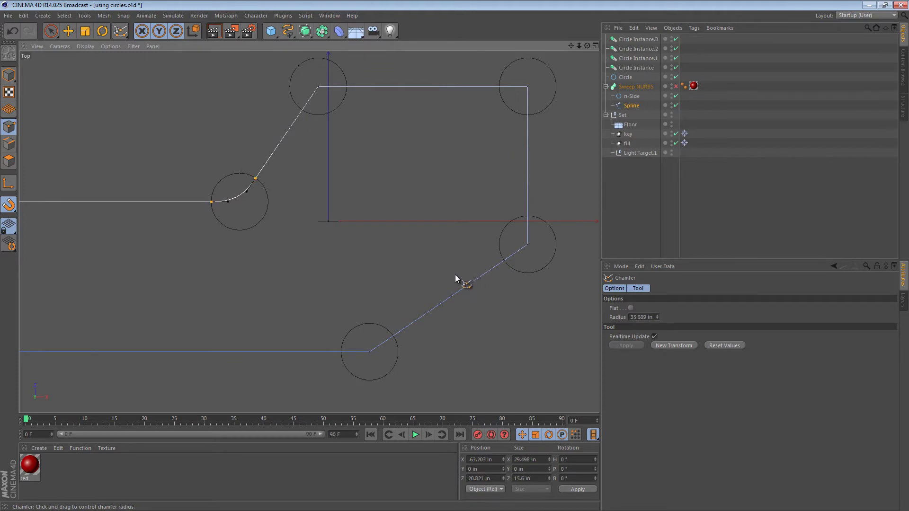
- Chamfer the top-left and top-right corners one at a time (about 15–19 in), then undo them all
key("space")
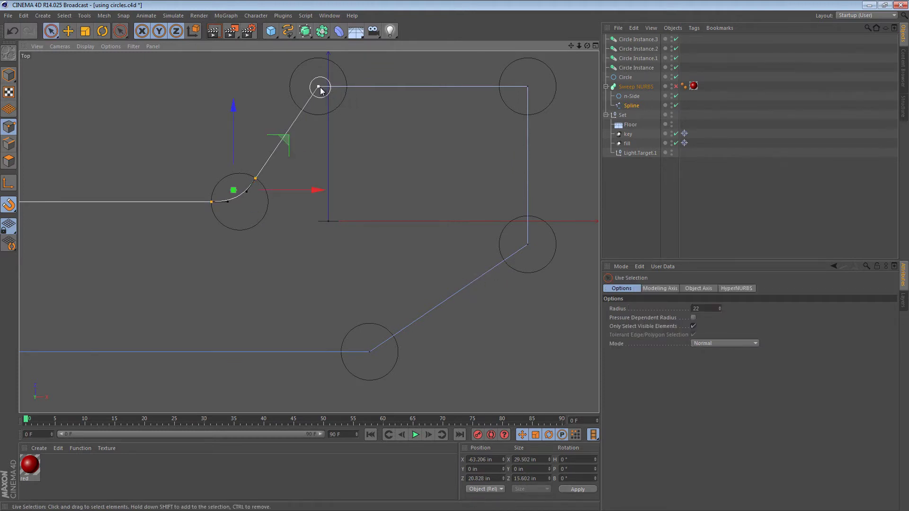
left_click(319, 88)
key("space")
mouse_move(234, 125)
left_mouse_down()
mouse_move(504, 287)
mouse_move(540, 280)
mouse_move(466, 281)
left_mouse_up()
key("space")
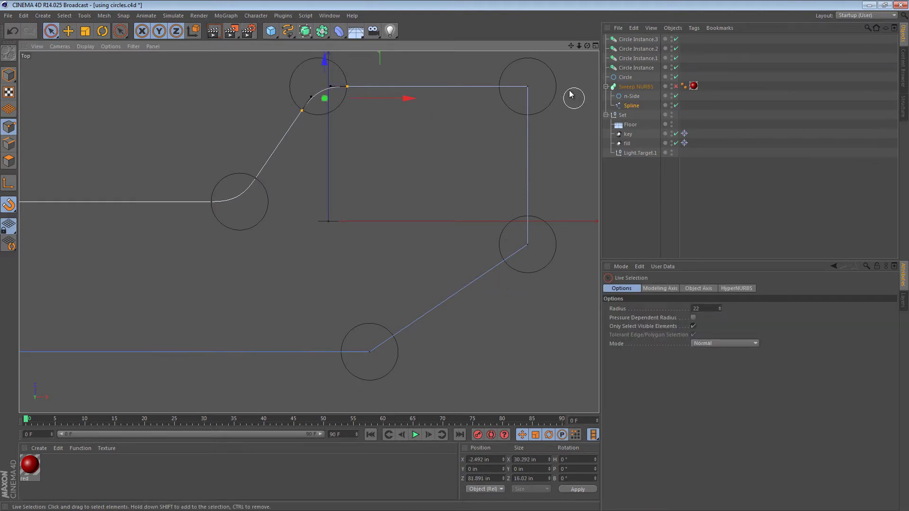
left_click(527, 87)
key("space")
mouse_move(471, 280)
left_mouse_down()
mouse_move(555, 288)
mouse_move(457, 277)
left_mouse_up()
key("ctrl+z")
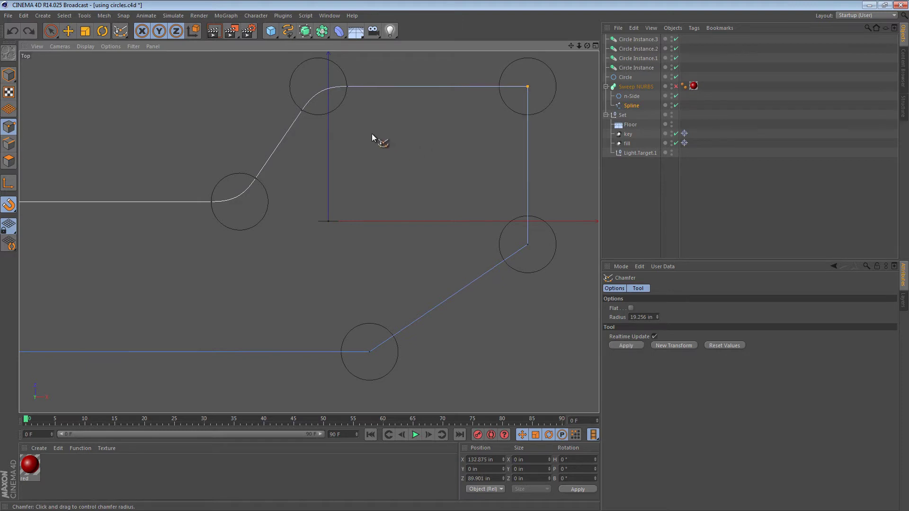
key("ctrl+z")
key("ctrl+z")
key("ctrl+z")
key("ctrl+z")
- Rectangle-select all spline points and chamfer every corner evenly to about 24 in
left_click_drag(193, 64, 574, 381)
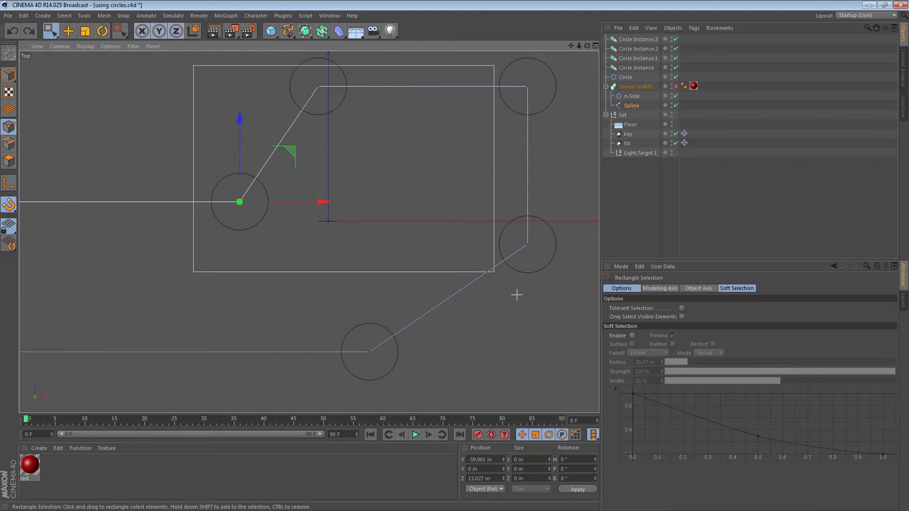
right_click(360, 136)
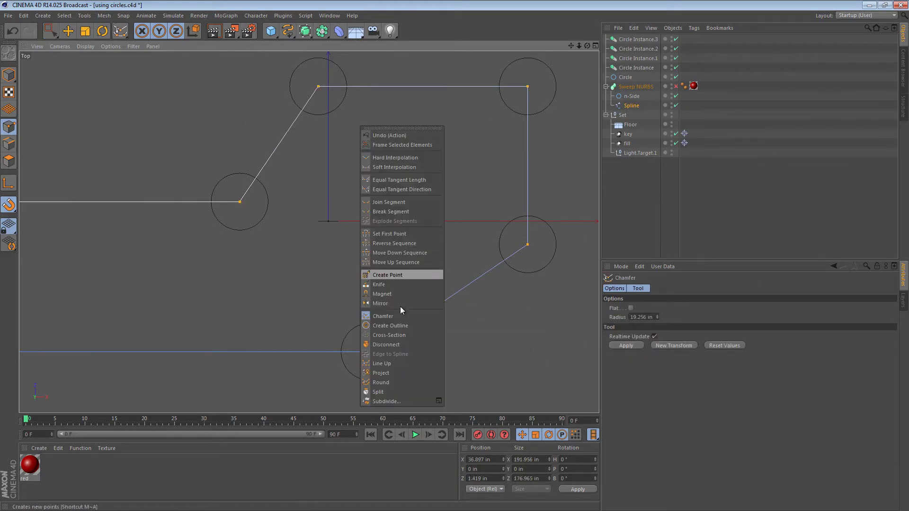
left_click(408, 317)
mouse_move(518, 274)
left_mouse_down()
mouse_move(480, 287)
mouse_move(455, 282)
left_mouse_up()
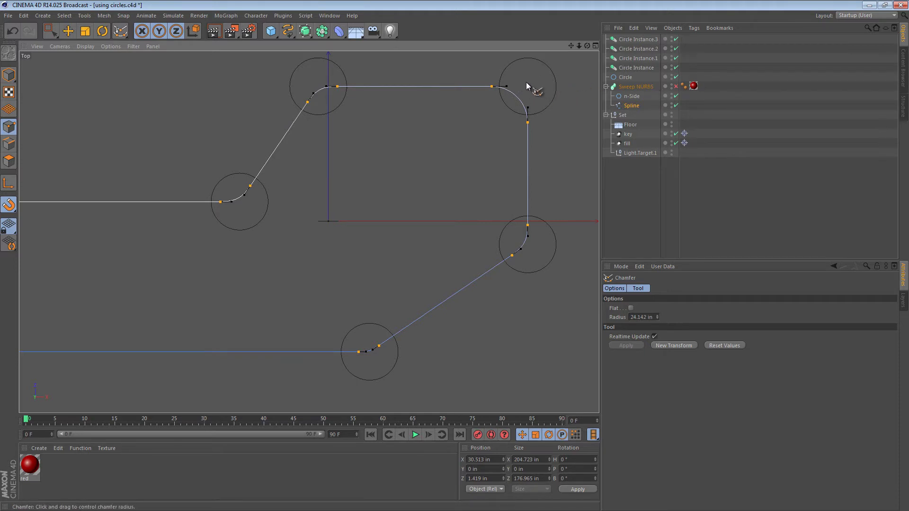
- Select all four Circle Instances and make them editable with C
left_click(632, 50)
left_click(636, 64)
left_click(634, 40, "shift")
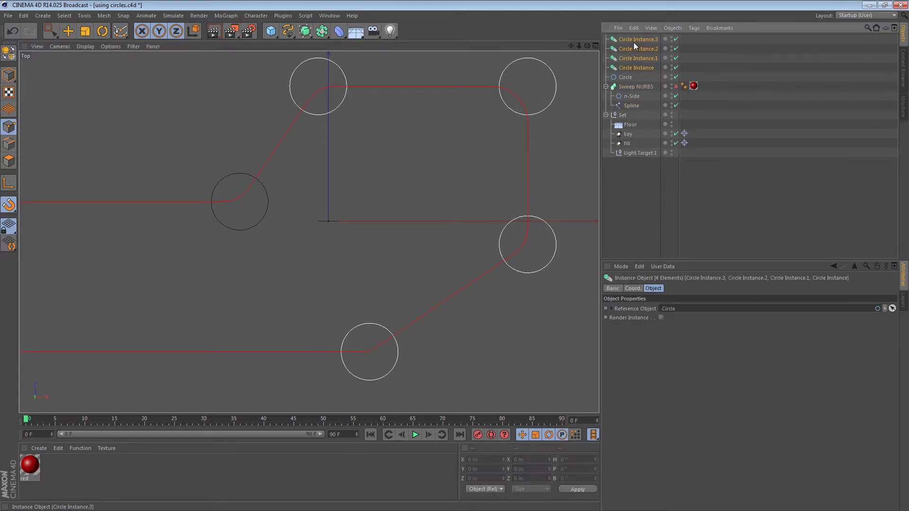
key("c")
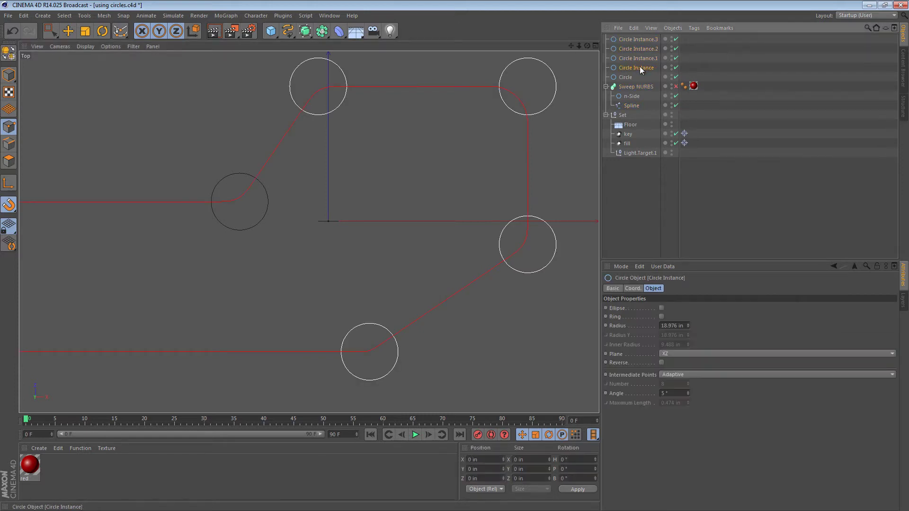
- Select Circle Instance.1, scale the top-right circle larger, then undo the resize
left_click(639, 66)
left_click(629, 49)
key("Down")
key("Up")
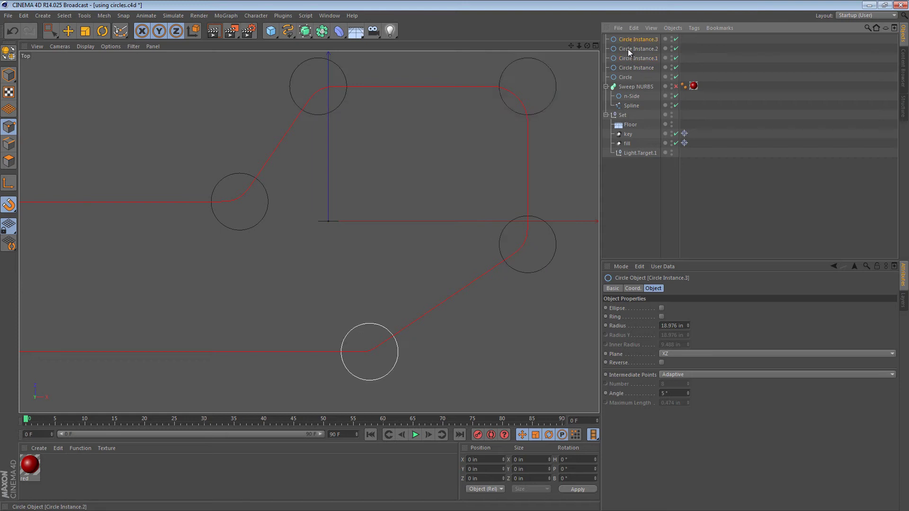
key("Down")
key("e")
key("t")
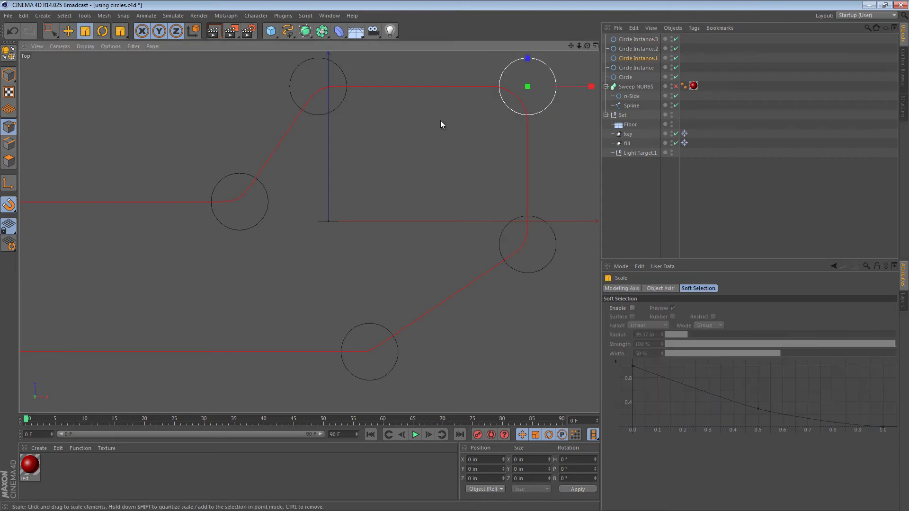
left_click_drag(440, 120, 454, 279)
key("ctrl+z")
- Re-enable the Sweep NURBS and display the tube as wireframe, zoomed on the upper bend
left_click(635, 159)
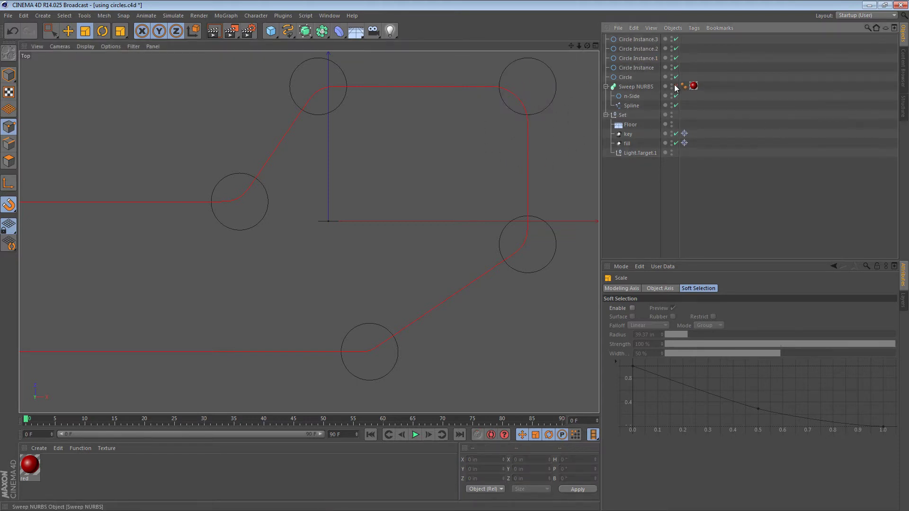
left_click(675, 86)
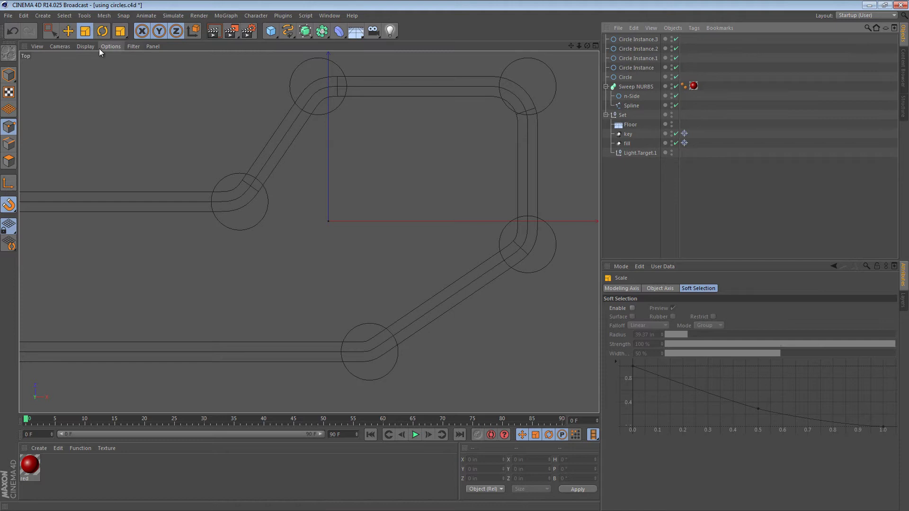
left_click(86, 47)
left_click(98, 140)
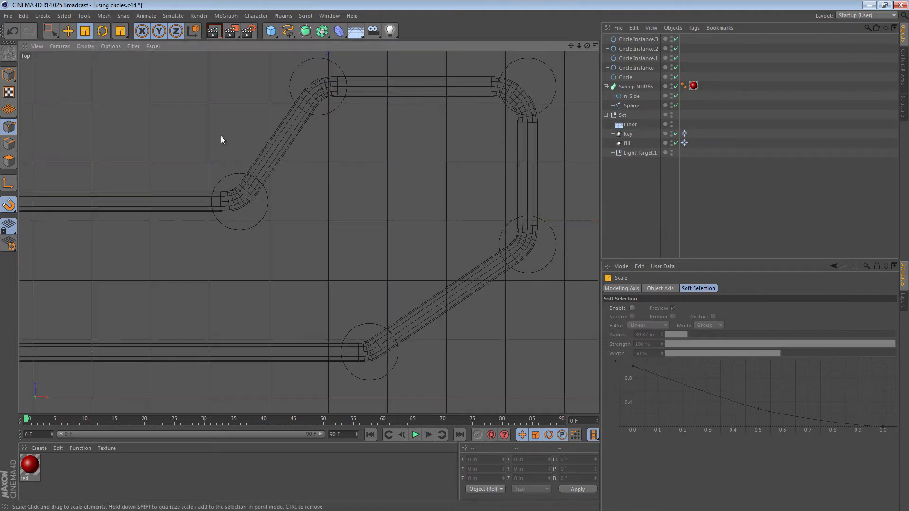
middle_click_drag(553, 125, 375, 182, "alt")
scroll(483, 167, "up", 3)
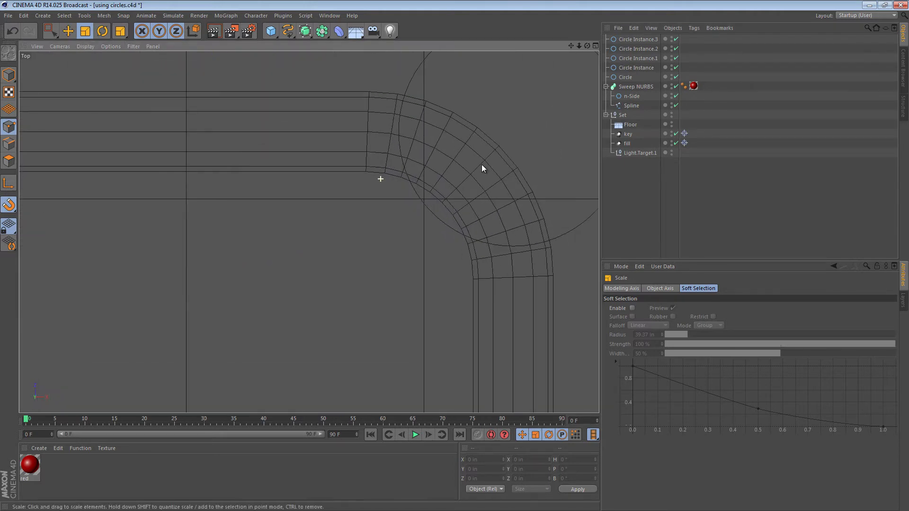
scroll(418, 206, "up", 2)
- Scale the top-right circle to about 24 in to hug its bend, then select Circle Instance.3
left_click(545, 231)
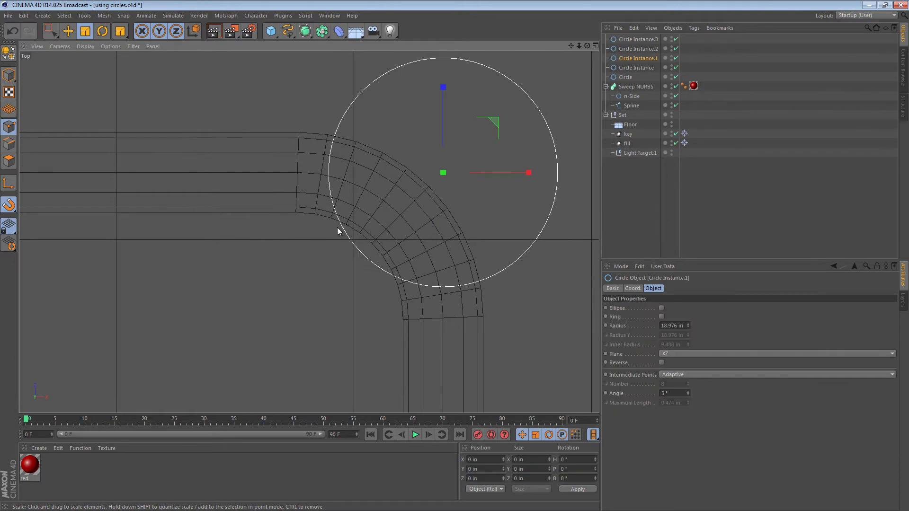
mouse_move(339, 230)
left_mouse_down()
mouse_move(444, 218)
mouse_move(433, 219)
left_mouse_up()
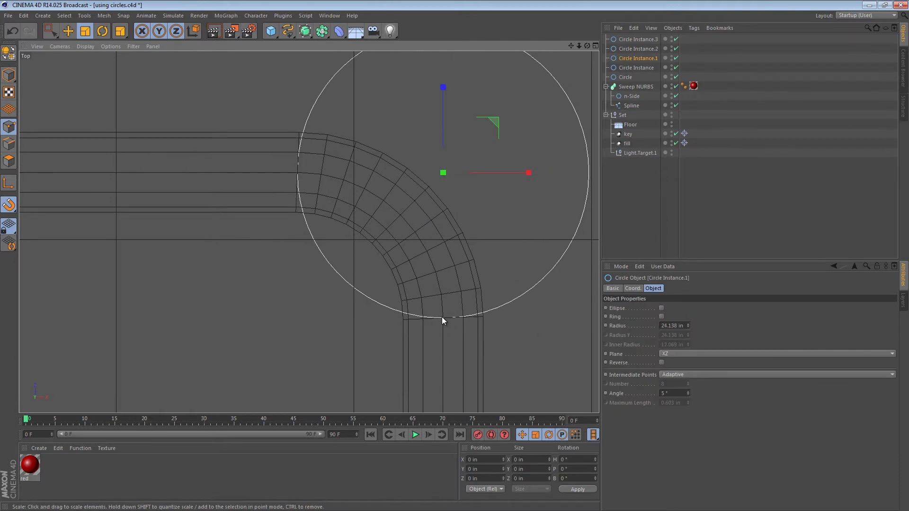
scroll(483, 275, "down", 4)
middle_click_drag(376, 265, 480, 235, "alt")
scroll(457, 220, "up", 2)
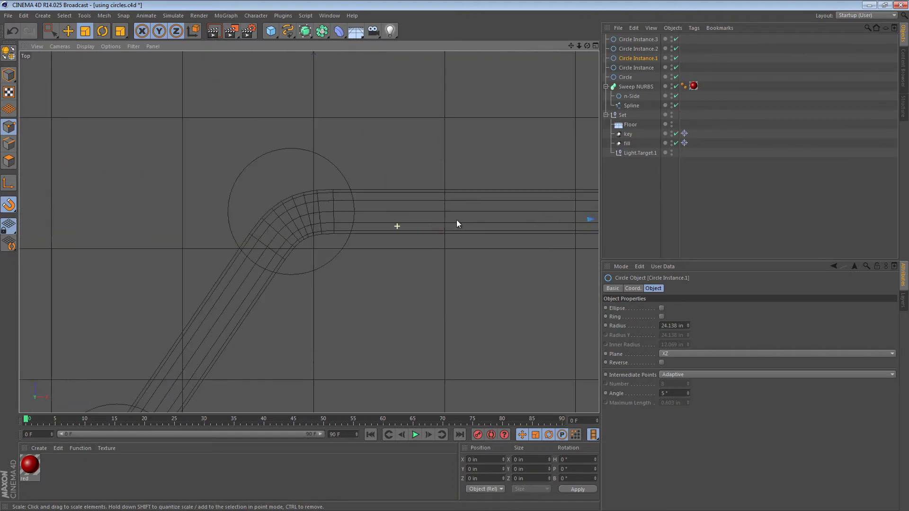
scroll(398, 212, "up", 1)
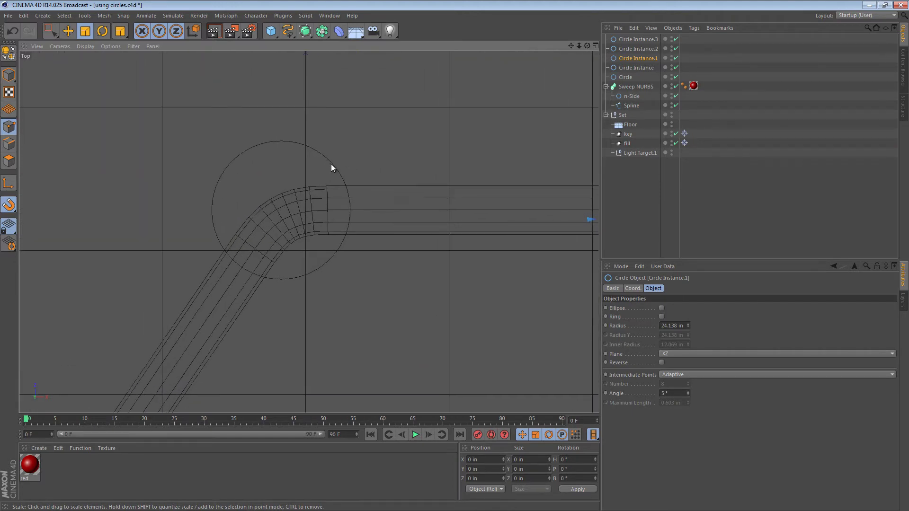
key("e")
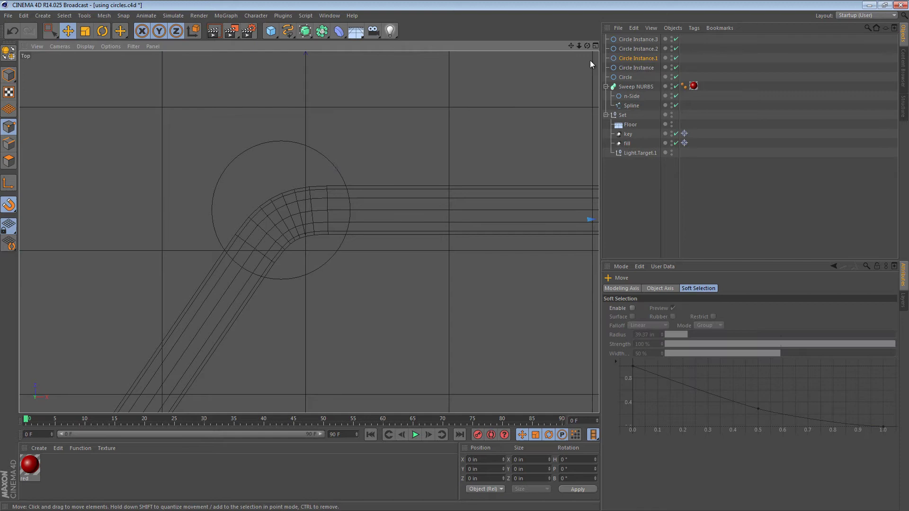
left_click(614, 39)
scroll(378, 192, "down", 3)
scroll(345, 113, "down", 2)
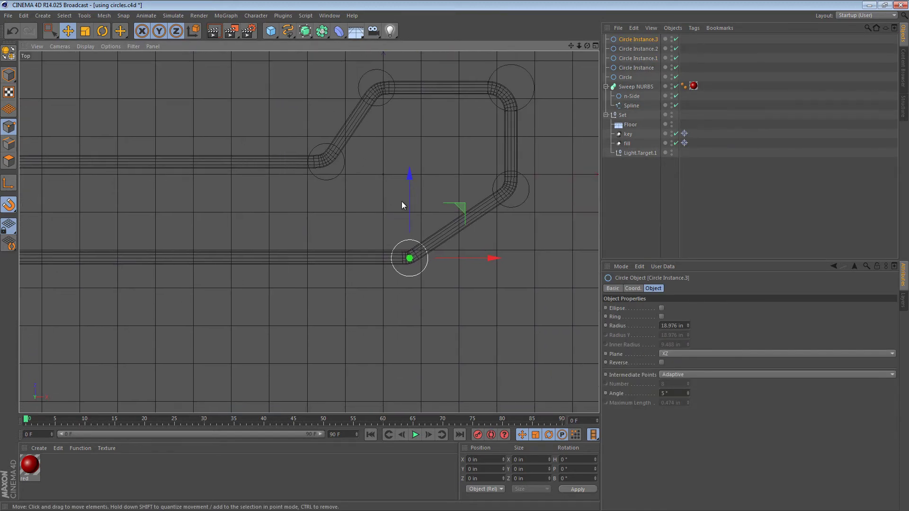
scroll(574, 260, "up", 5)
- Scale down Circle Instance.3 and the Circle object to fit their lower-left and left bends
key("t")
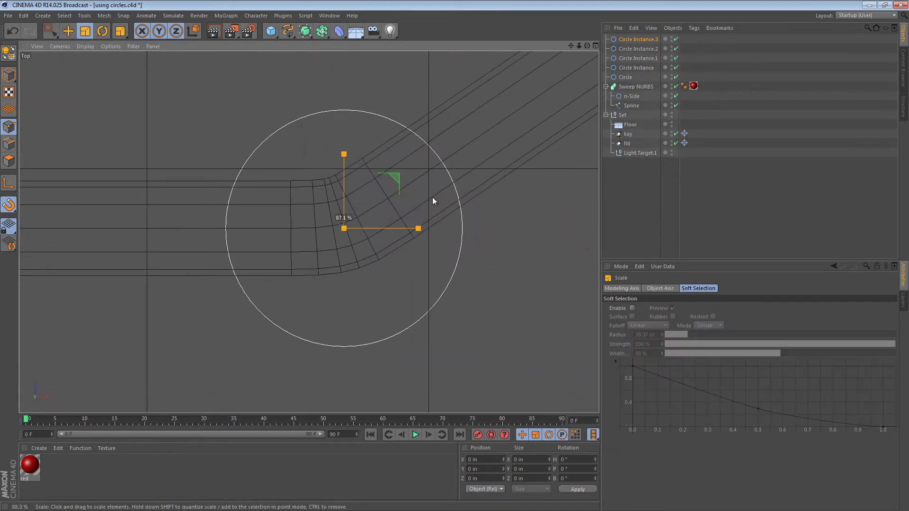
left_click_drag(433, 197, 264, 222)
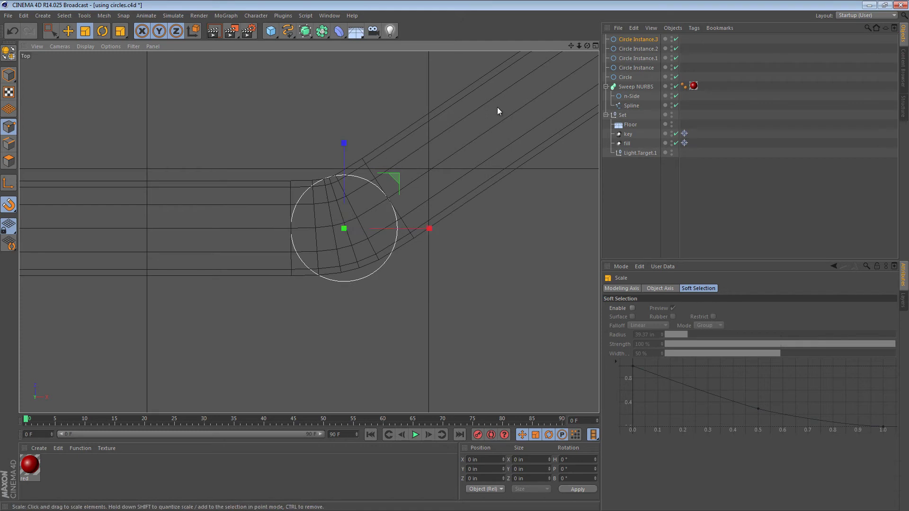
left_click(626, 77)
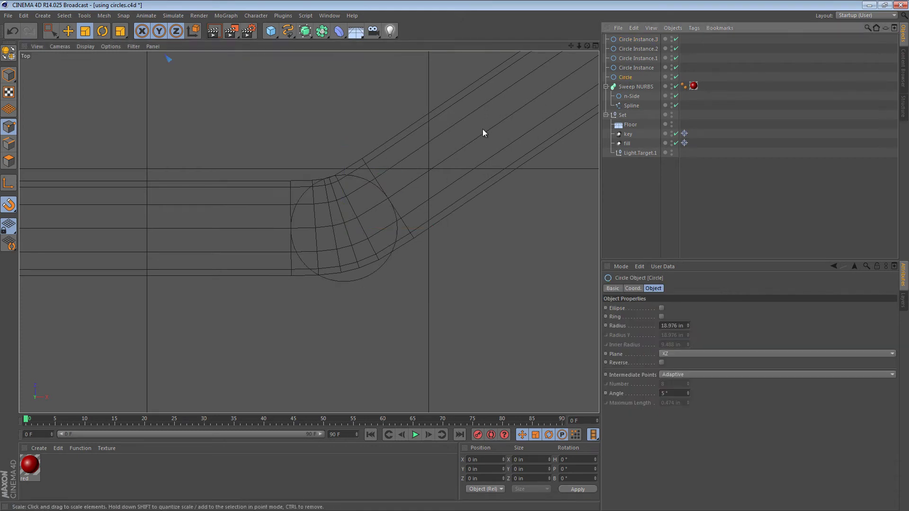
scroll(482, 129, "down", 5)
scroll(267, 300, "up", 1)
middle_click_drag(161, 195, 308, 233)
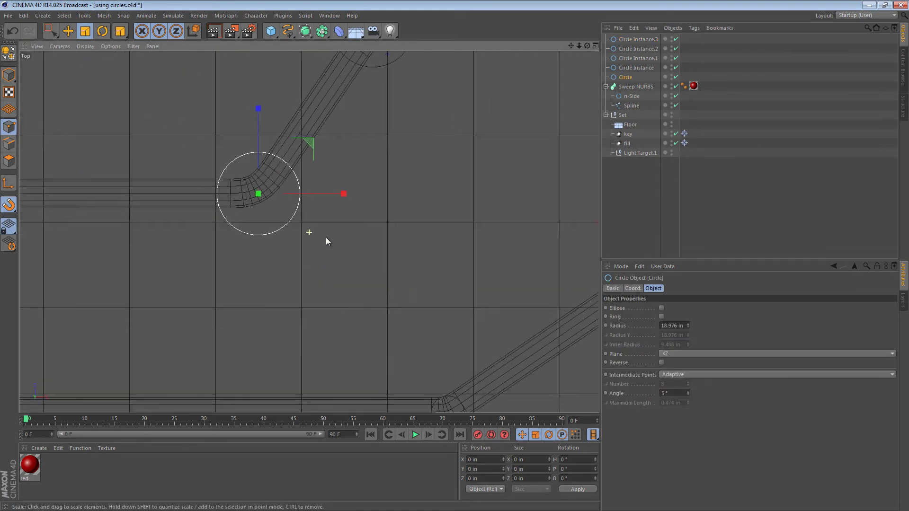
scroll(343, 227, "up", 2)
scroll(396, 170, "up", 2)
left_click_drag(395, 170, 282, 207)
scroll(461, 139, "down", 3)
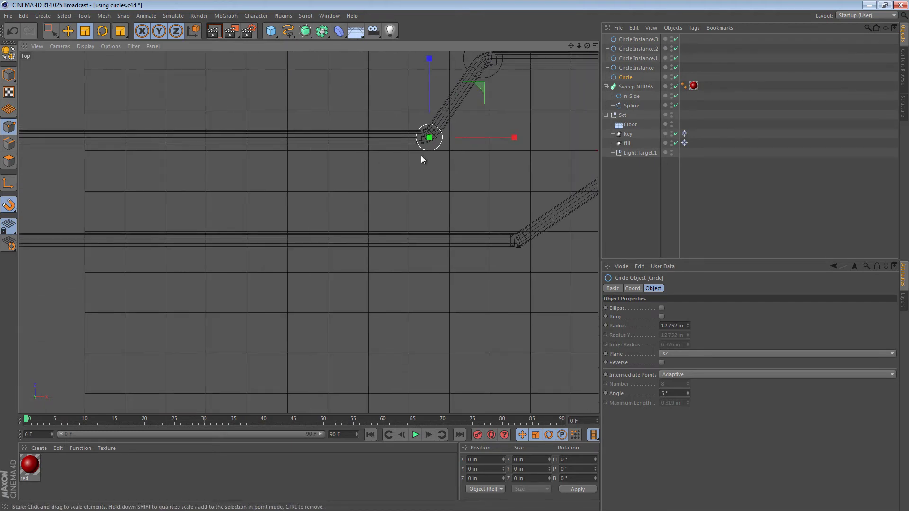
- Scale down Circle Instance.2 to about 12.75 in radius around the lower-right bend
middle_click_drag(421, 159, 159, 217)
scroll(342, 206, "up", 2)
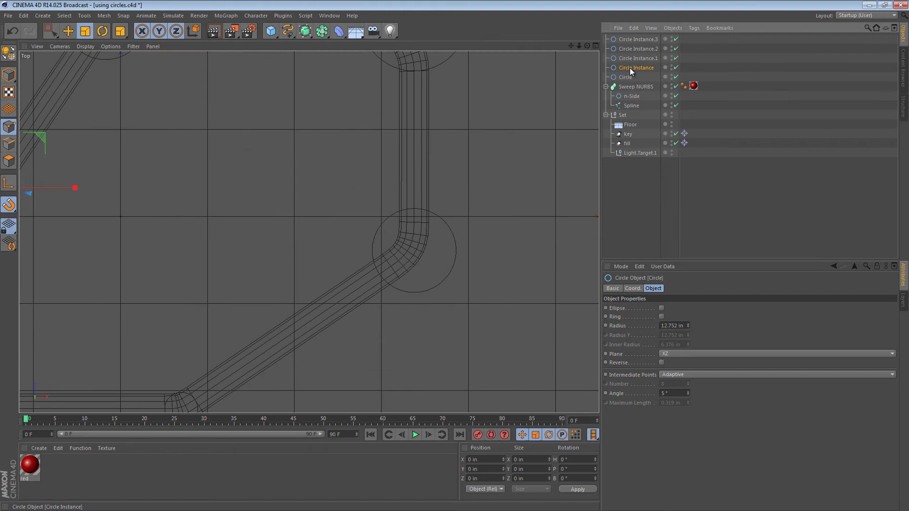
left_click(634, 45)
scroll(574, 256, "up", 3)
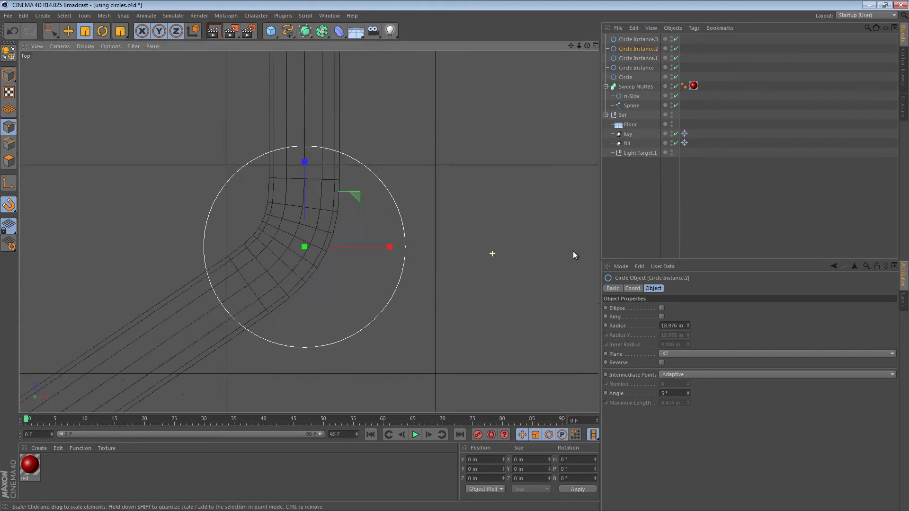
scroll(490, 254, "up", 2)
middle_click_drag(491, 253, 512, 230)
mouse_move(512, 230)
left_mouse_down()
mouse_move(419, 212)
mouse_move(390, 221)
left_mouse_up()
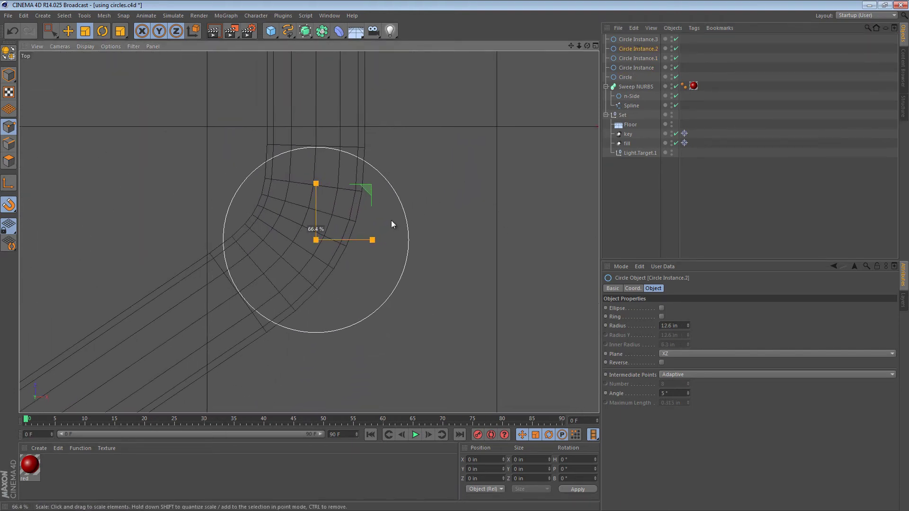
scroll(392, 219, "down", 3)
scroll(324, 188, "down", 3)
middle_click_drag(274, 173, 377, 254)
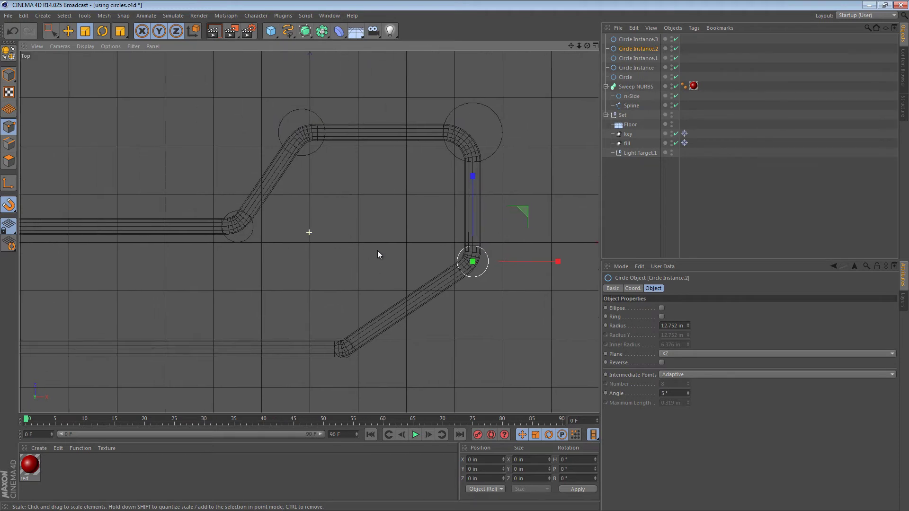
scroll(279, 119, "up", 3)
- Scale down Circle Instance to sit tightly around the top-left bend
key("t")
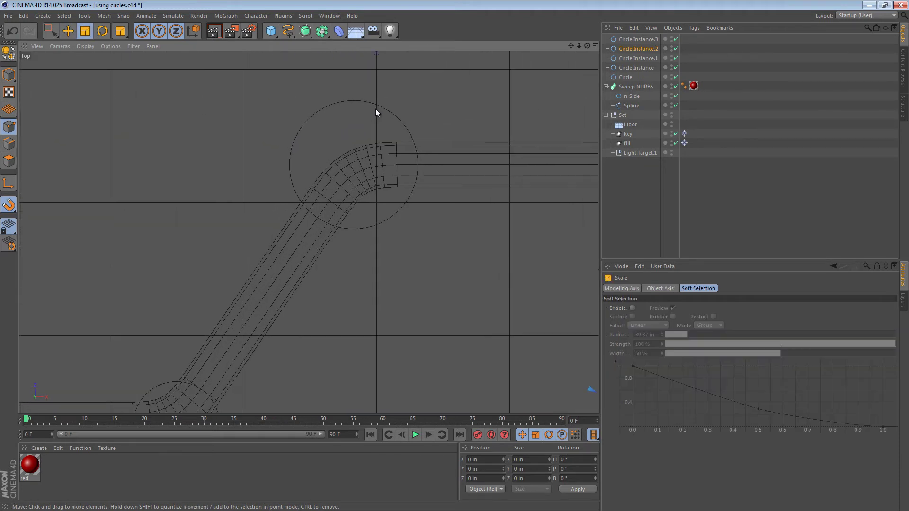
left_click(625, 68)
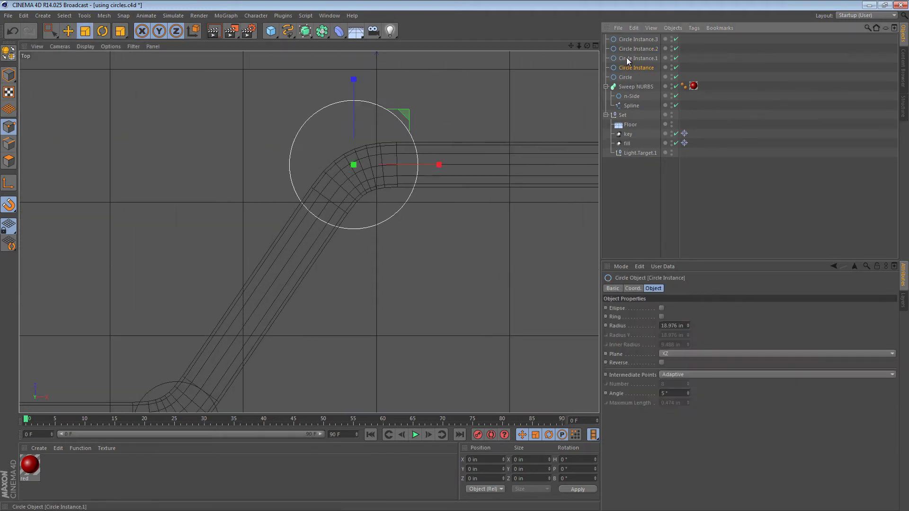
scroll(482, 142, "up", 3)
middle_click_drag(502, 150, 541, 187)
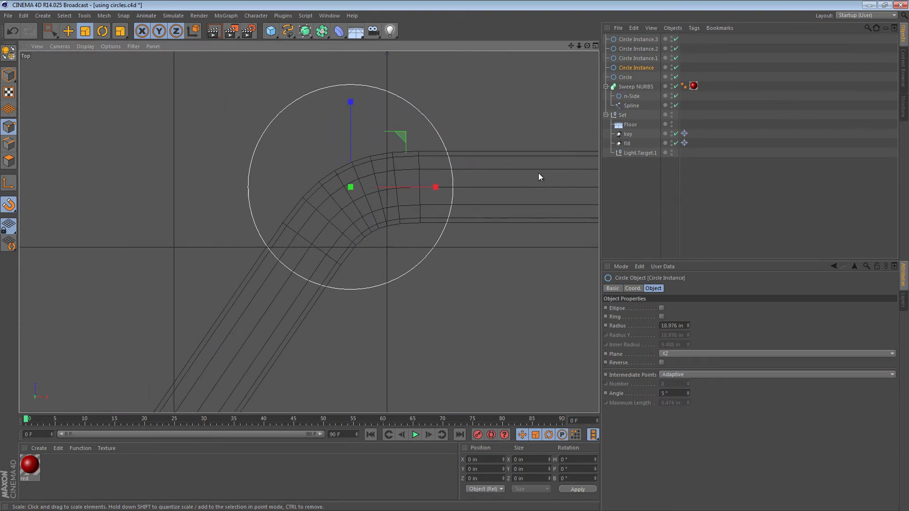
left_click_drag(538, 177, 408, 202)
scroll(355, 203, "down", 5)
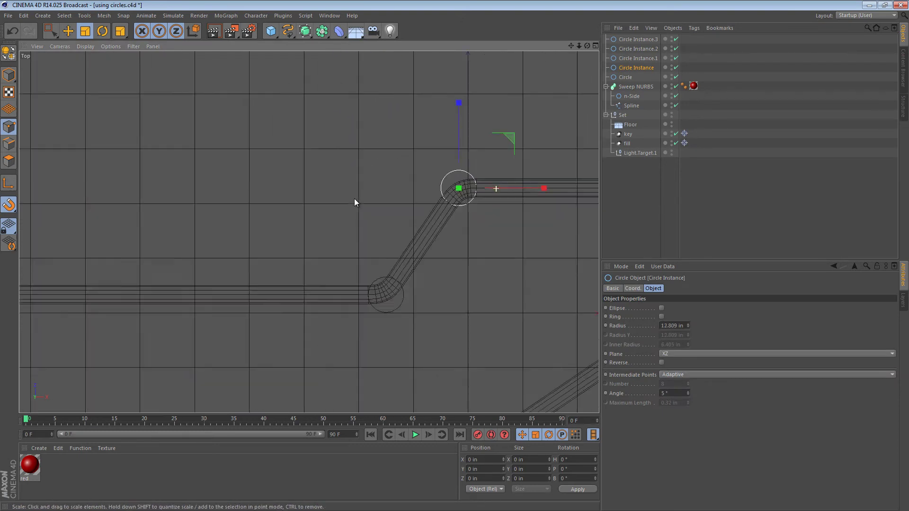
scroll(277, 201, "down", 5)
scroll(365, 206, "up", 5)
mouse_move(364, 204)
middle_mouse_down()
mouse_move(302, 211)
mouse_move(312, 187)
middle_mouse_up()
scroll(301, 211, "up", 2)
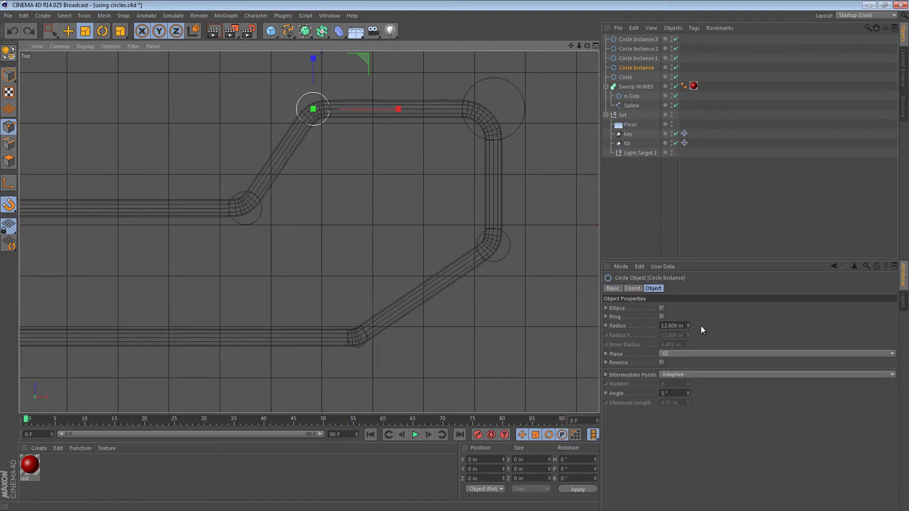
- Add 10 inches to the Radius of Circle and Circle Instance in the Attribute Manager
left_click(624, 77)
left_click(624, 58)
left_click(626, 40)
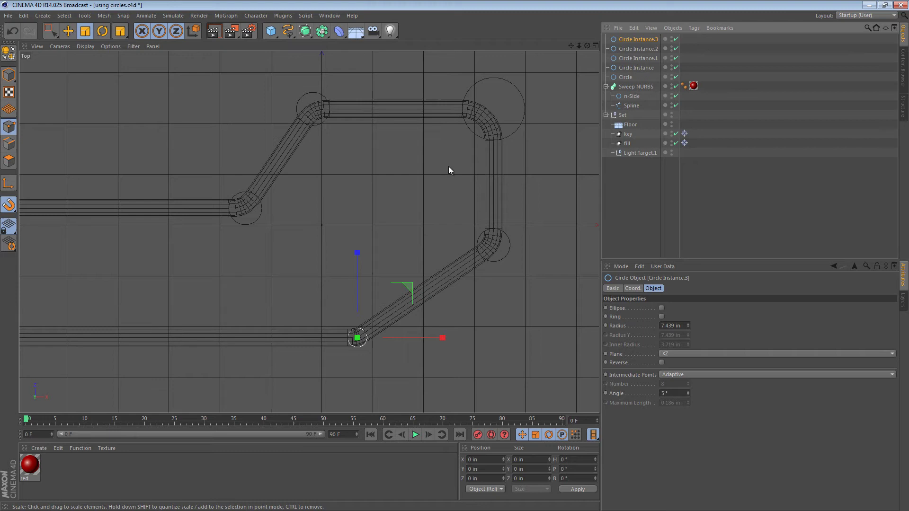
left_click(624, 77)
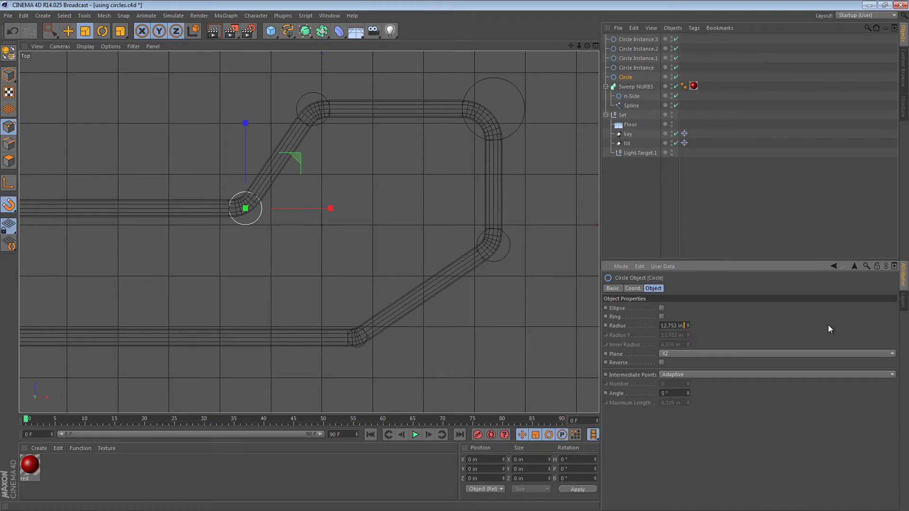
type("0")
key("Return")
left_click(637, 67)
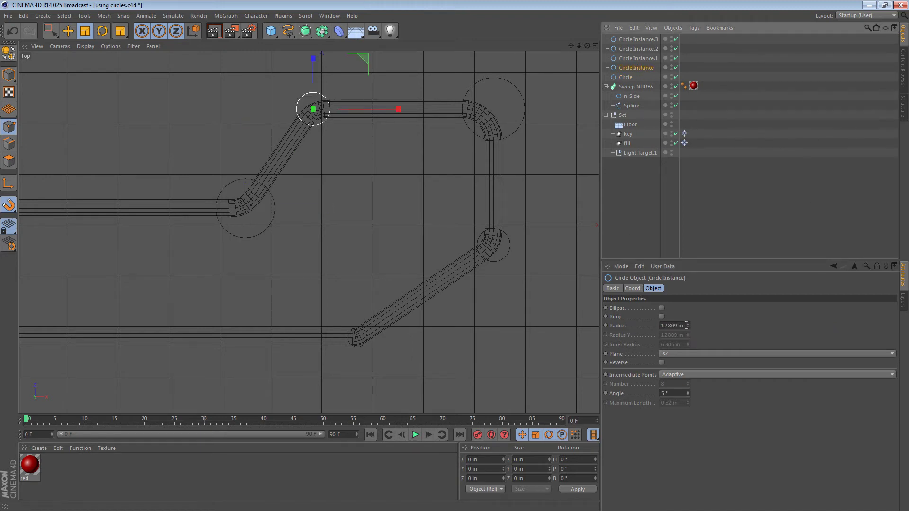
type("+10")
key("Return")
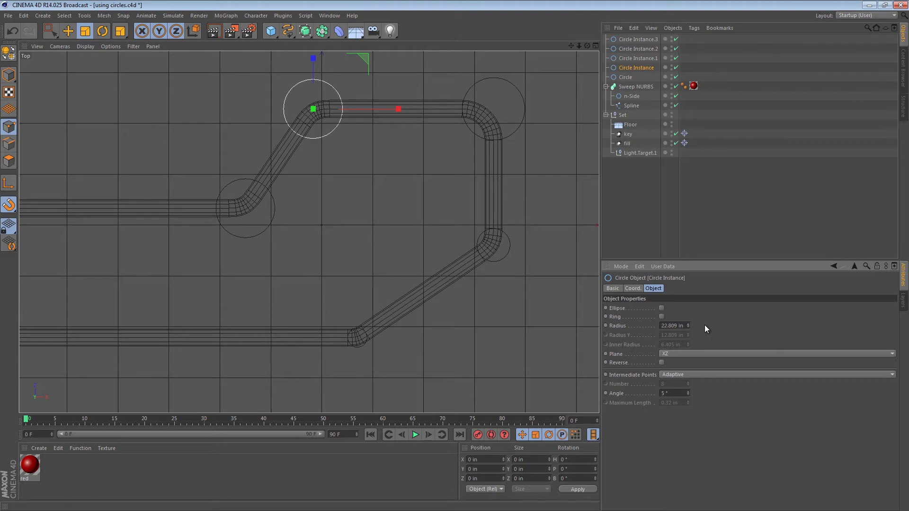
- Add 10 inches to the Radius of Circle Instance.1, .2 (22.75 in) and .3 (17.44 in)
left_click(629, 59)
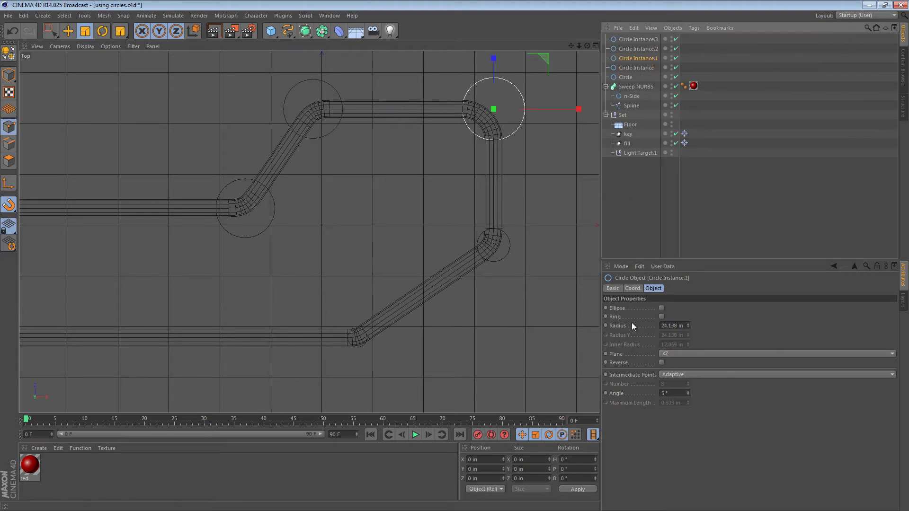
left_click(682, 325)
type("+10")
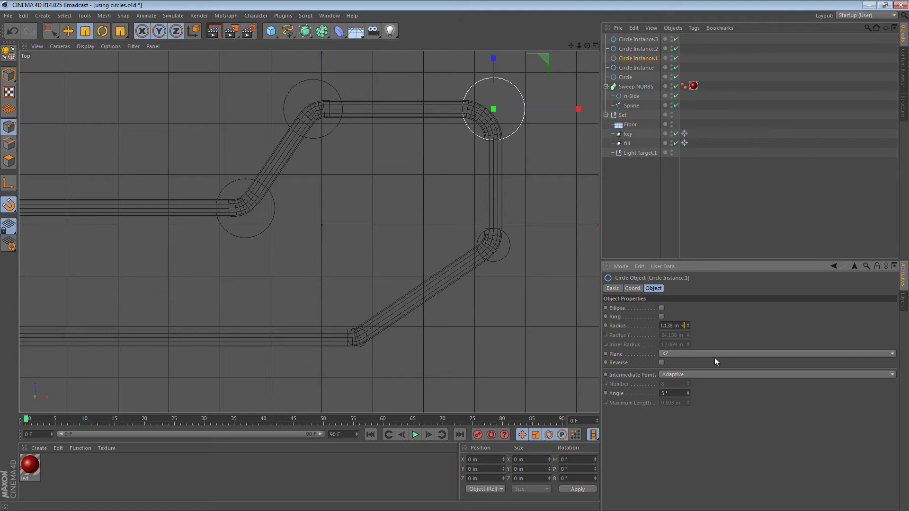
key("Return")
left_click(638, 49)
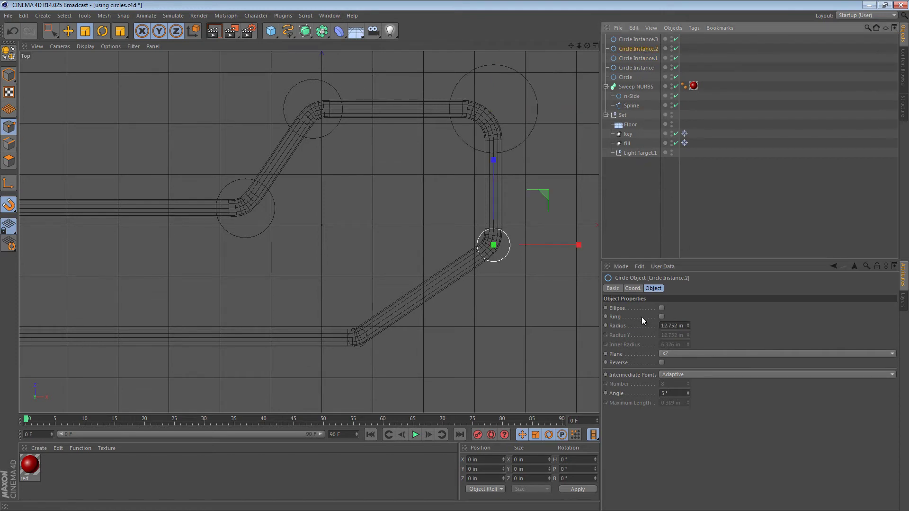
left_click(680, 325)
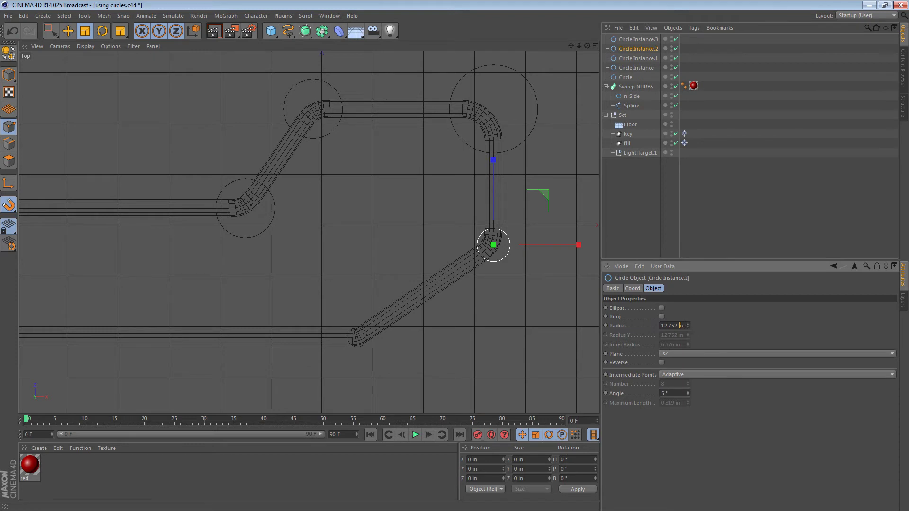
type("-")
type("10")
key("Return")
left_click(637, 39)
left_click(677, 325)
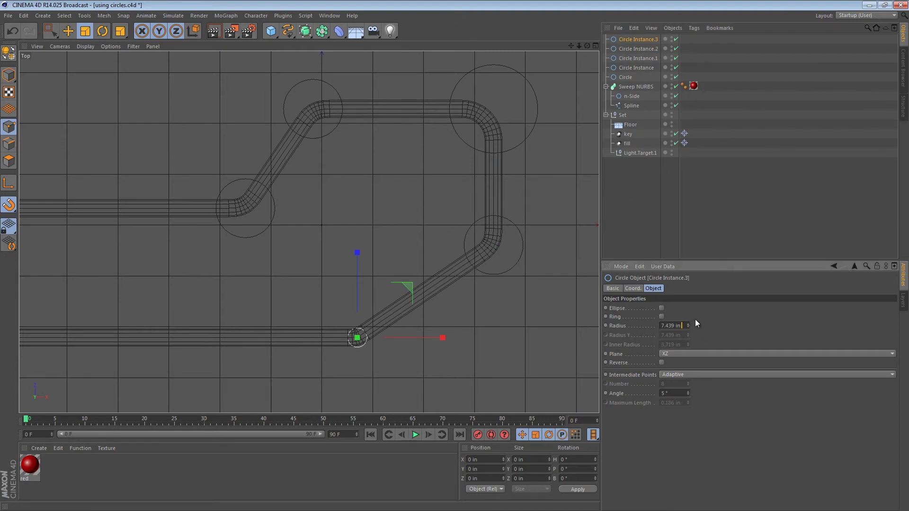
key("Return")
- Select the Spline under Sweep NURBS and hide the swept tube to expose the path
left_click(622, 87)
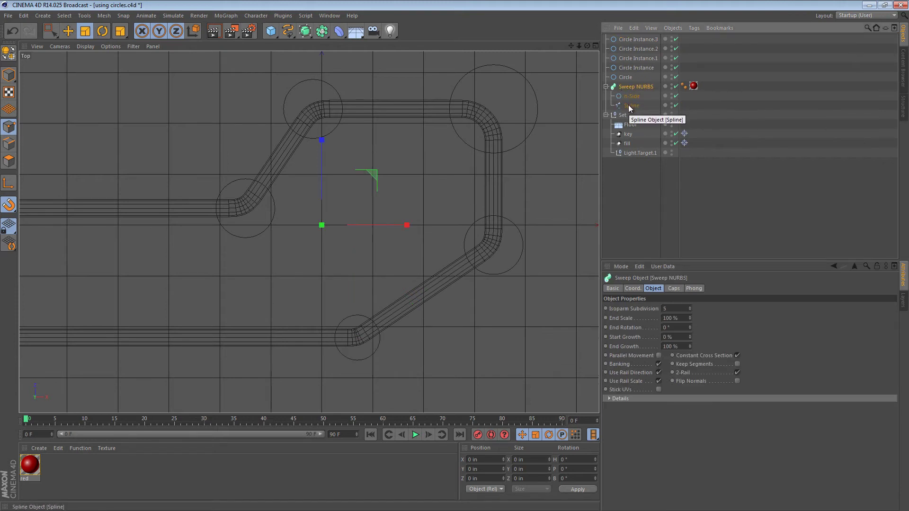
left_click(628, 106)
right_click_drag(217, 211, 360, 205, "alt")
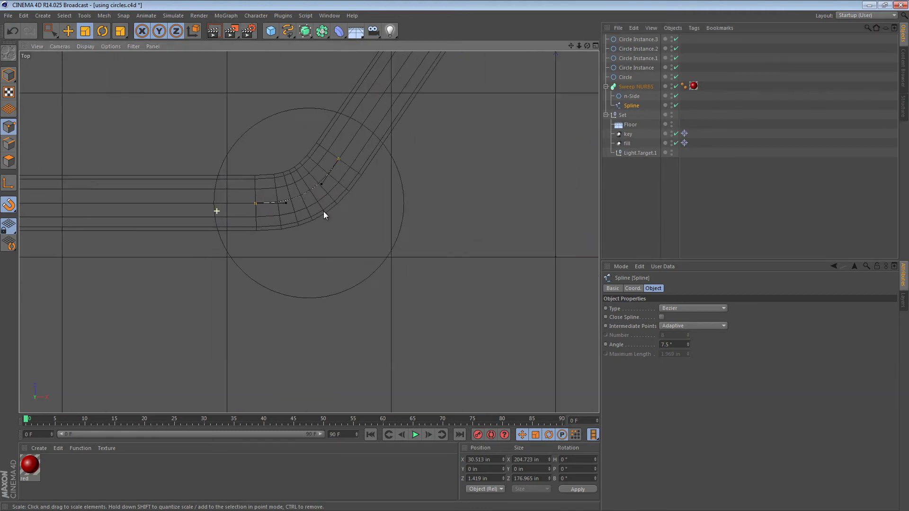
left_click(675, 86)
right_click_drag(417, 207, 311, 211, "alt")
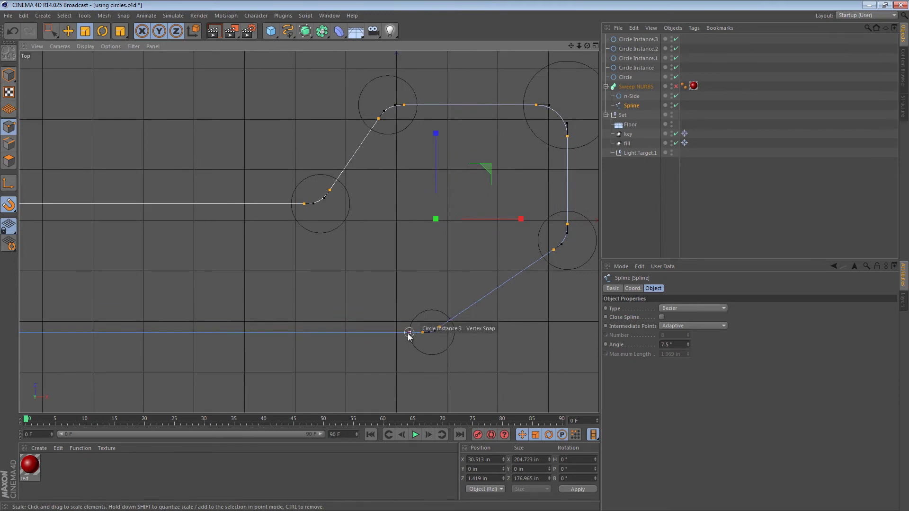
right_click_drag(378, 115, 435, 163, "alt")
middle_click_drag(434, 163, 480, 114, "alt")
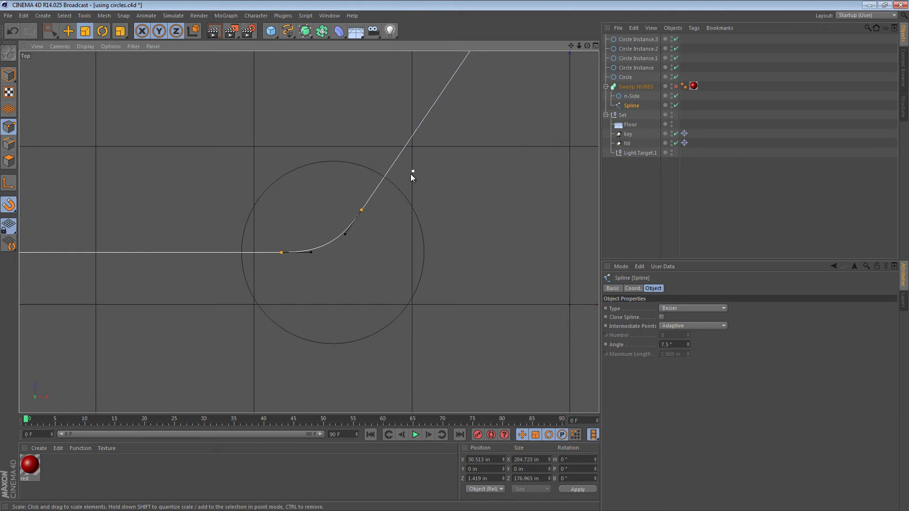
- Knife-cut the spline where it crosses the left, top, upper and right corner circles
key("k")
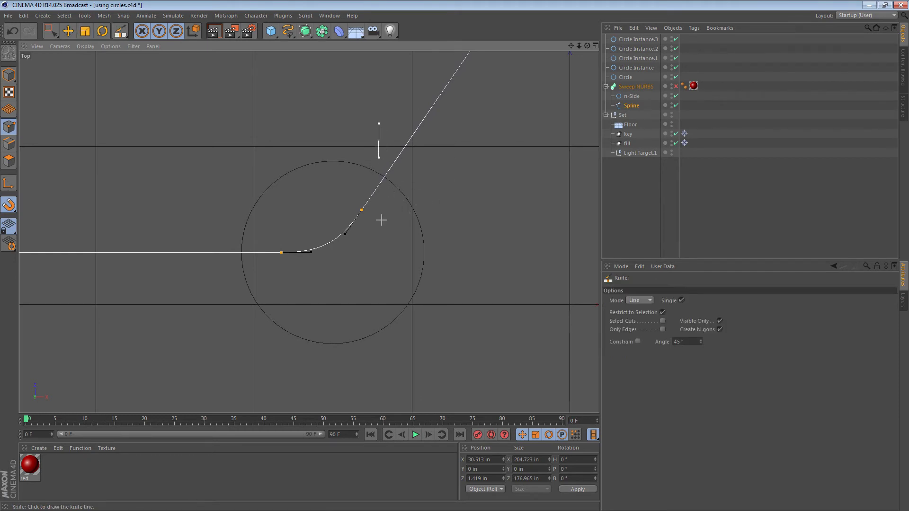
left_click_drag(381, 220, 392, 265)
left_click_drag(209, 204, 267, 287)
scroll(299, 278, "down", 5)
middle_click_drag(405, 178, 311, 231, "alt")
scroll(460, 203, "up", 3)
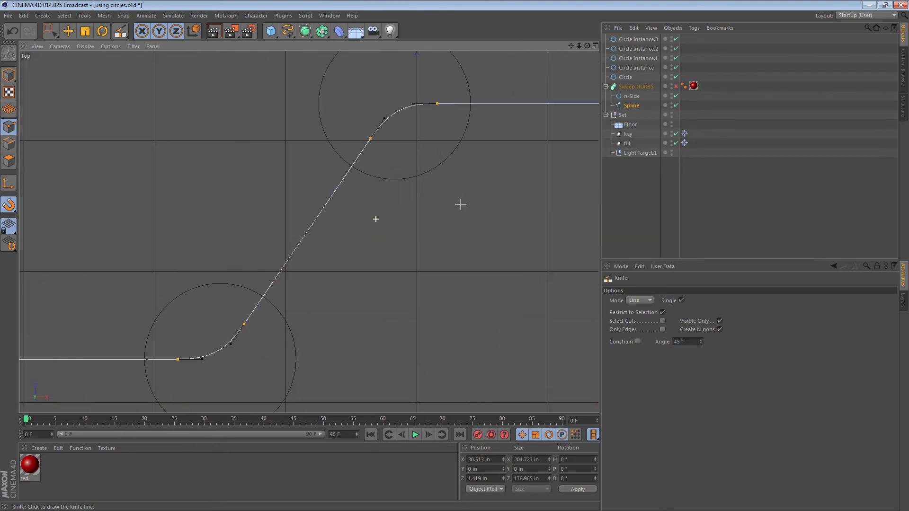
left_click_drag(347, 101, 359, 203)
middle_click_drag(341, 103, 297, 231)
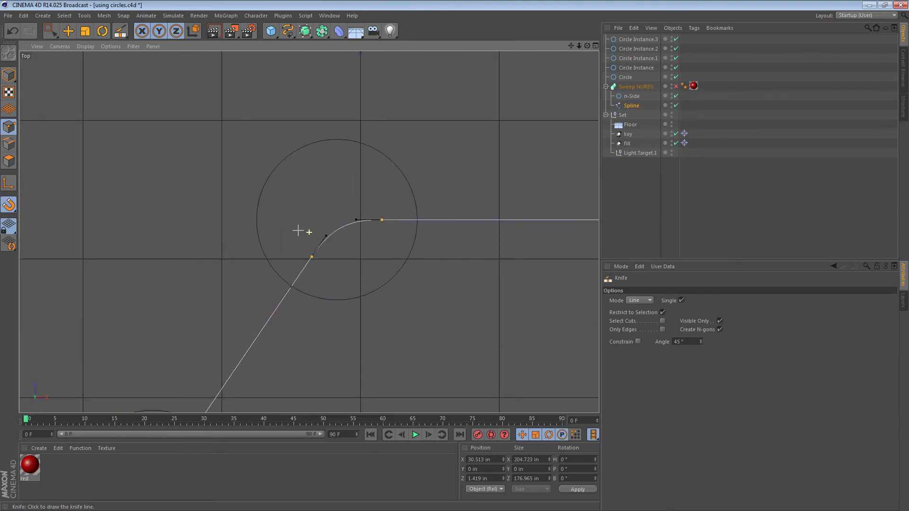
mouse_move(383, 184)
left_mouse_down()
mouse_move(489, 293)
mouse_move(532, 266)
left_mouse_up()
middle_click_drag(531, 265, 245, 229)
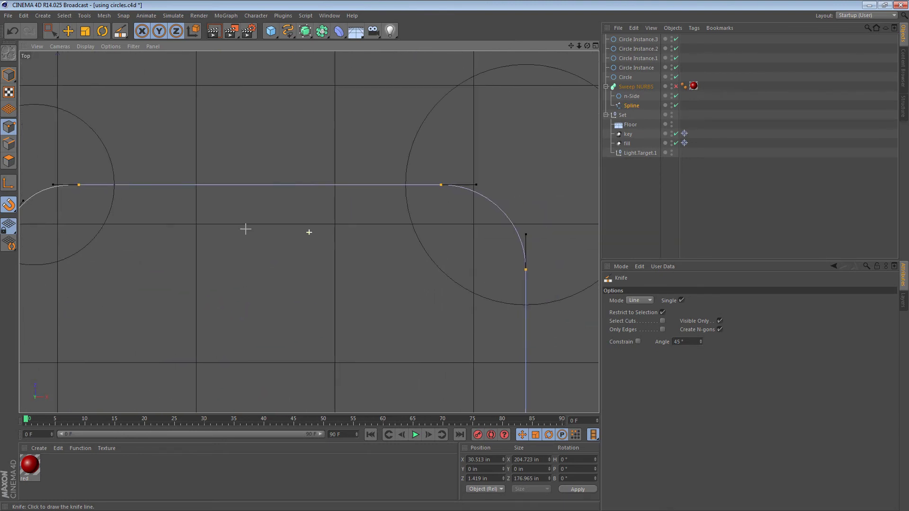
left_click_drag(348, 133, 463, 241)
mouse_move(432, 334)
left_mouse_down()
mouse_move(538, 298)
mouse_move(568, 298)
left_mouse_up()
middle_click_drag(568, 298, 406, 237)
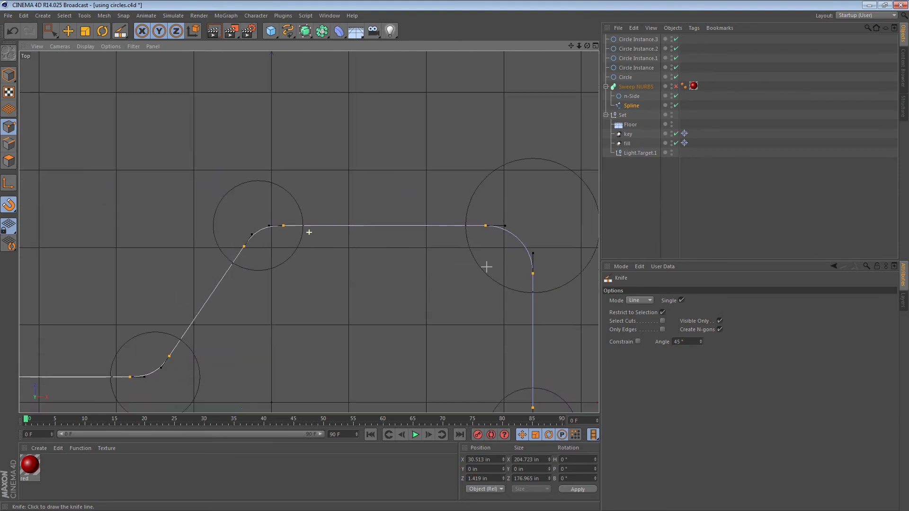
scroll(406, 237, "up", 3)
- Knife-cut the spline at the lower and remaining corner circles
middle_click_drag(475, 248, 400, 172)
mouse_move(361, 126)
left_mouse_down()
mouse_move(451, 233)
mouse_move(436, 258)
left_mouse_up()
middle_click_drag(436, 258, 475, 115)
mouse_move(333, 242)
left_mouse_down()
mouse_move(405, 123)
mouse_move(431, 136)
left_mouse_up()
mouse_move(408, 223)
middle_mouse_down()
mouse_move(558, 135)
mouse_move(378, 266)
middle_mouse_up()
mouse_move(403, 254)
left_mouse_down()
mouse_move(323, 224)
mouse_move(319, 253)
left_mouse_up()
middle_click_drag(319, 254, 406, 244)
left_click_drag(328, 250, 362, 199)
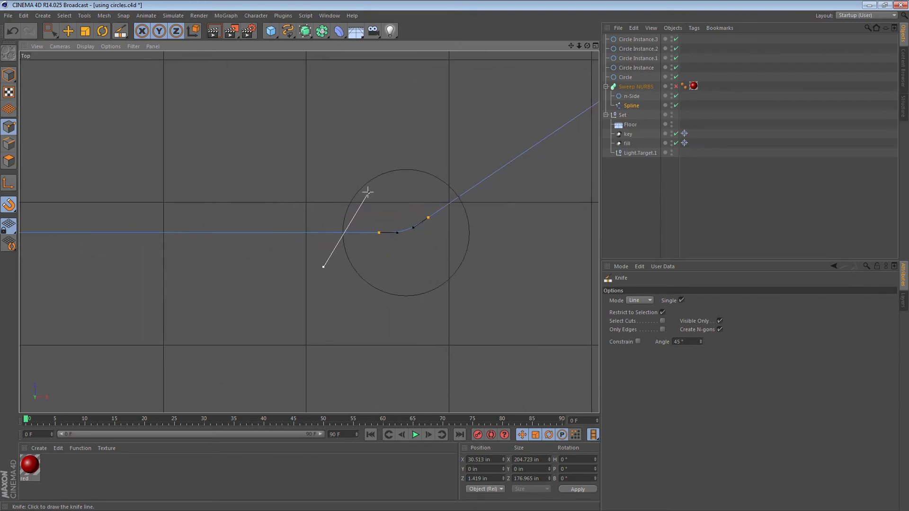
scroll(367, 204, "down", 4)
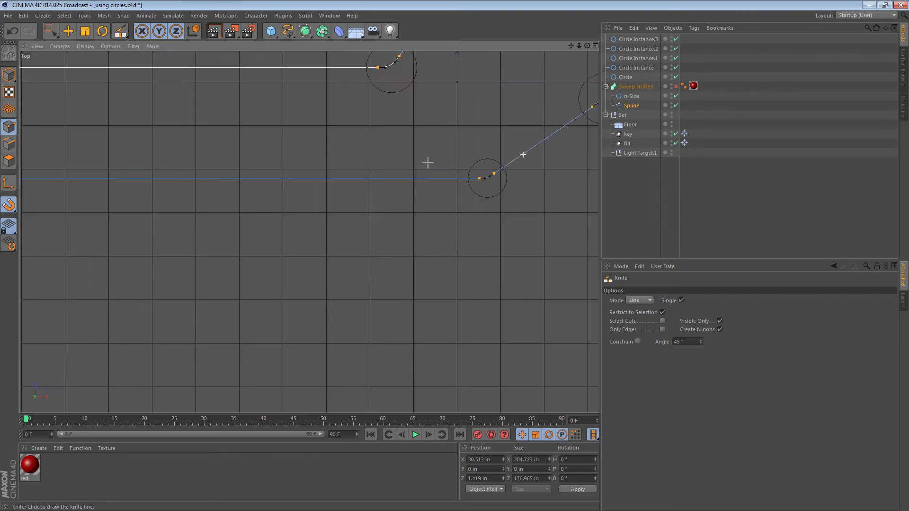
middle_click_drag(428, 161, 294, 252)
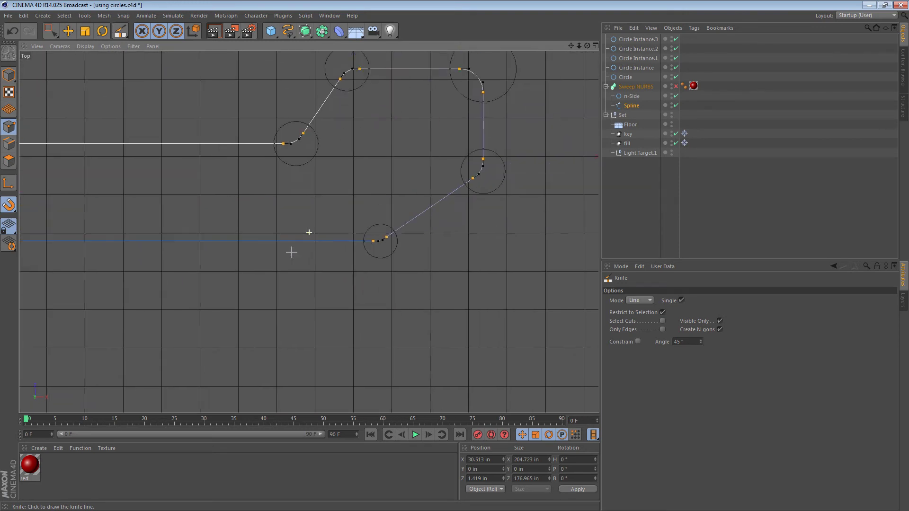
- Re-enable Sweep NURBS, inspect the tube's bends in Perspective, then return to Top view
left_click(675, 86)
scroll(298, 222, "up", 2)
scroll(298, 222, "up", 1)
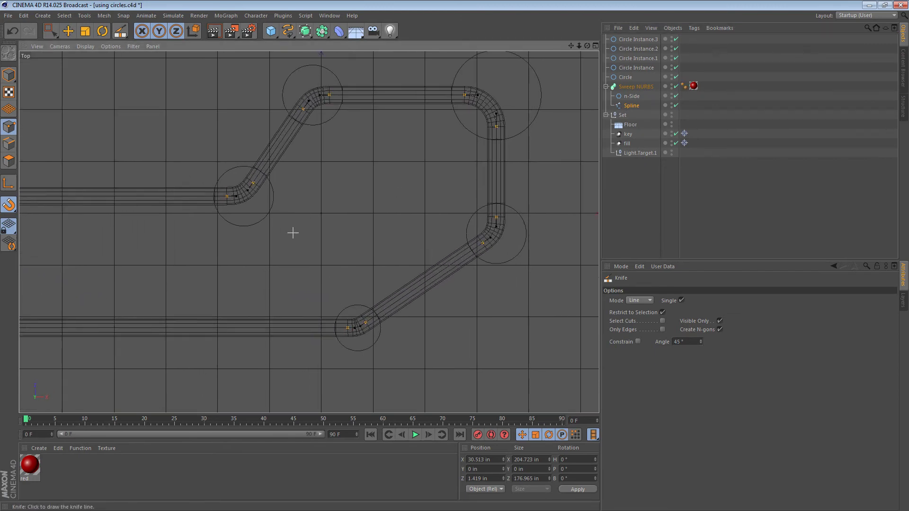
key("F1")
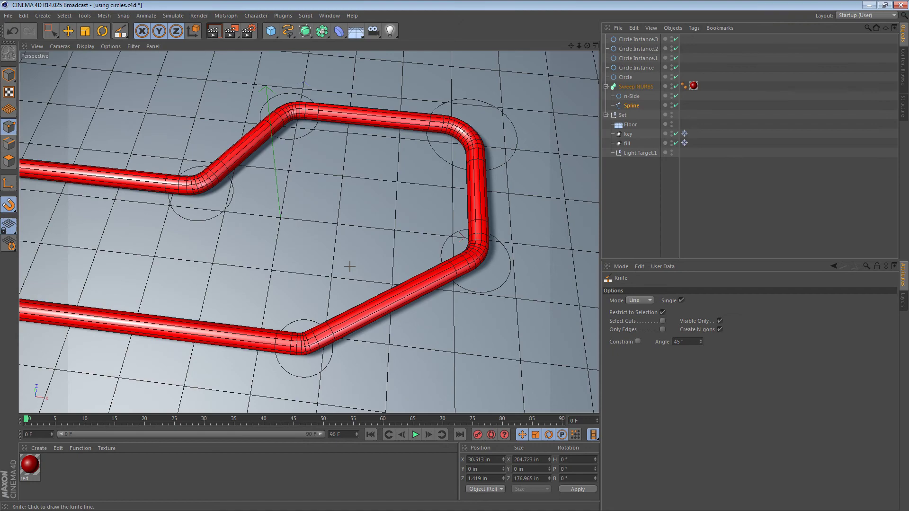
scroll(349, 266, "up", 2)
scroll(333, 264, "up", 2)
scroll(322, 263, "up", 2)
scroll(312, 261, "up", 2)
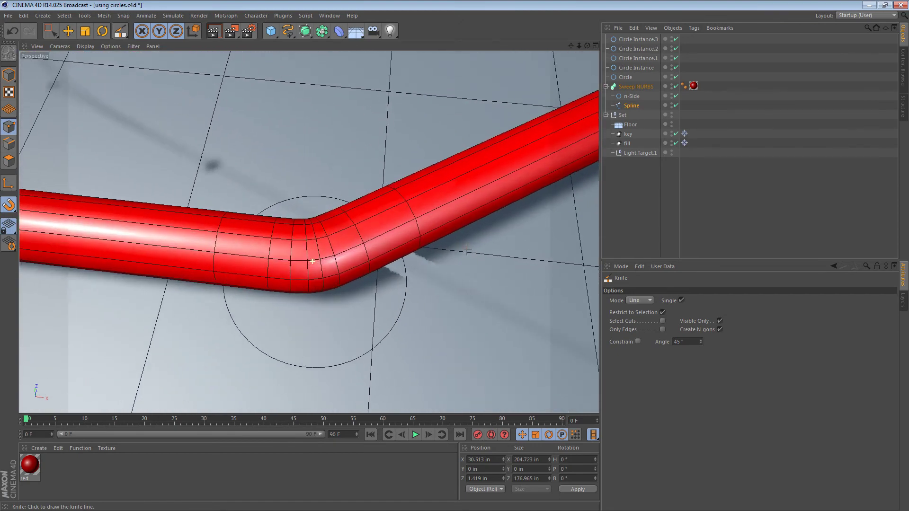
scroll(313, 262, "down", 1)
scroll(326, 260, "down", 3)
scroll(355, 258, "down", 1)
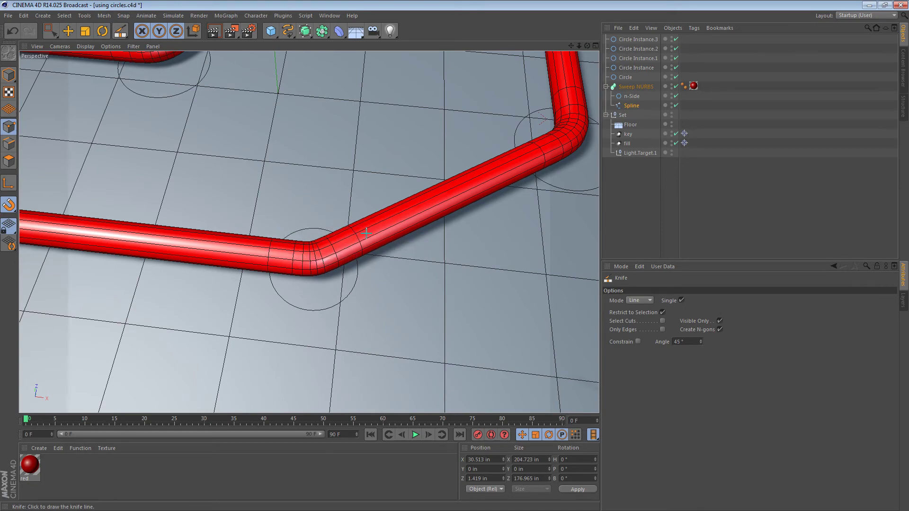
mouse_move(427, 139)
left_mouse_down("alt")
mouse_move(436, 205)
mouse_move(386, 266)
mouse_move(412, 265)
mouse_move(430, 281)
left_mouse_up("alt")
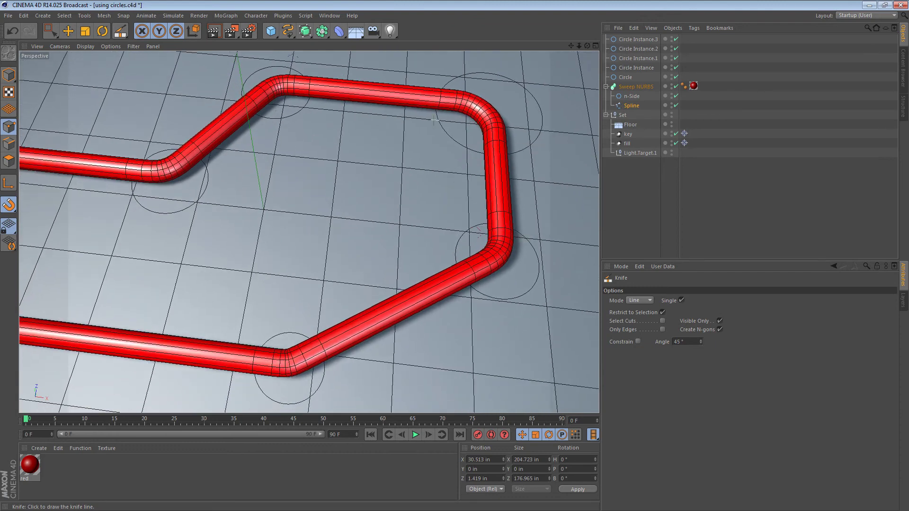
middle_click_drag(346, 249, 383, 224, "alt")
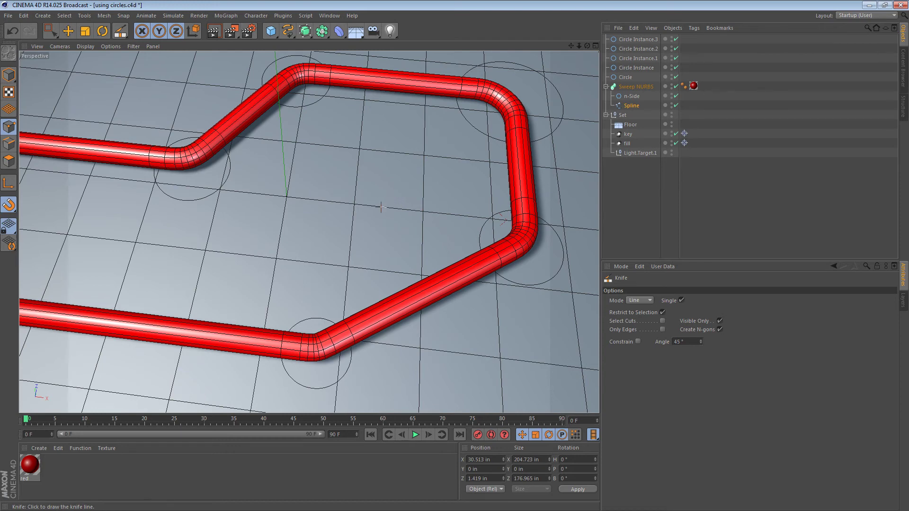
key("F2")
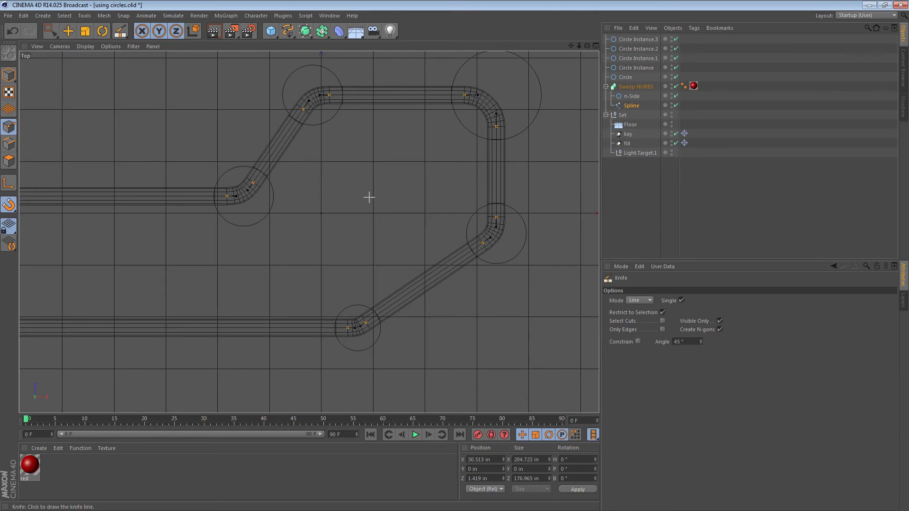
scroll(344, 222, "up", 5)
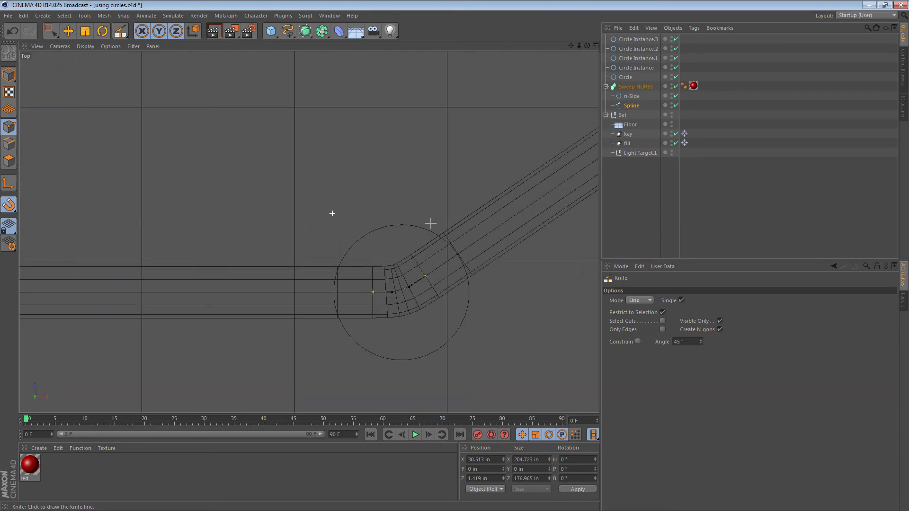
- Hide the swept tube and delete all five corner circle objects
left_click(676, 86)
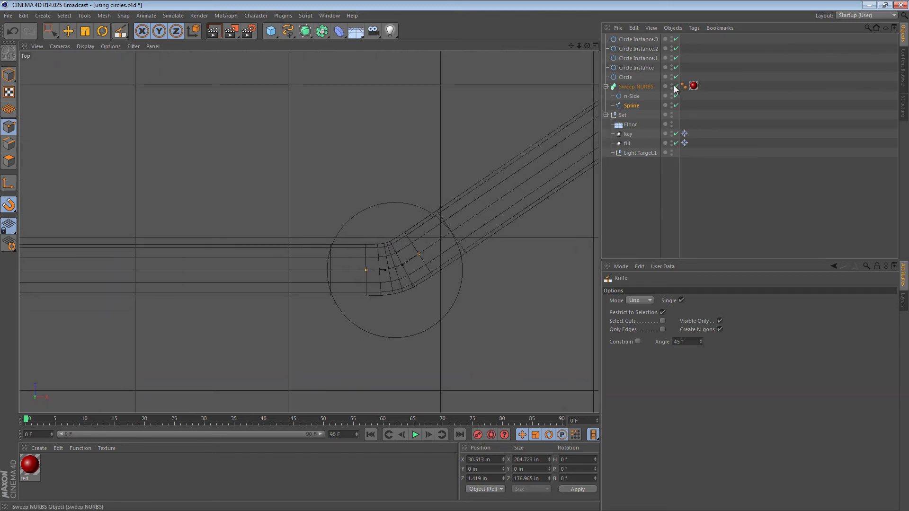
left_click(624, 77)
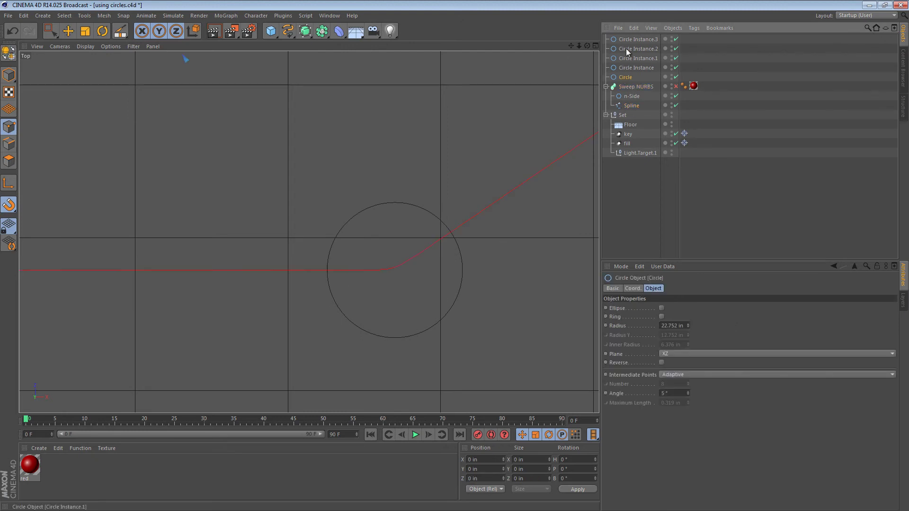
left_click(623, 39, "shift")
key("Delete")
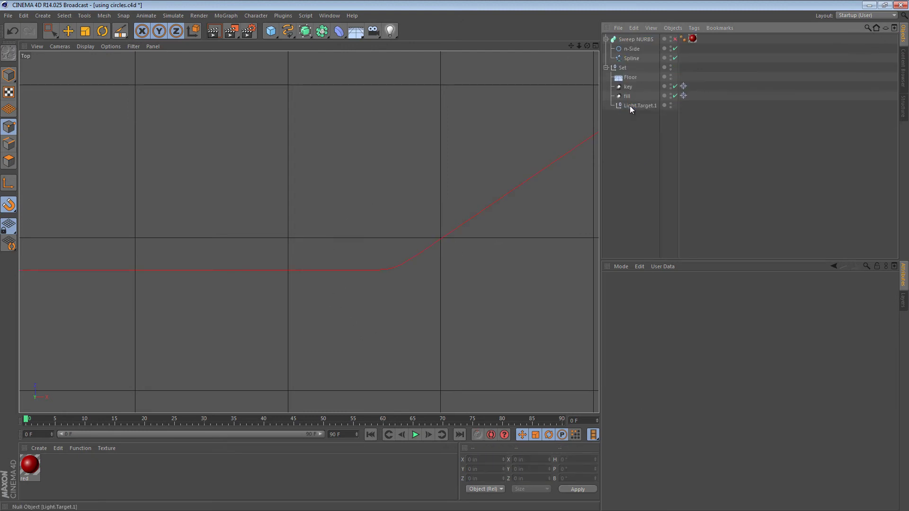
scroll(487, 160, "down", 2)
scroll(366, 165, "down", 2)
scroll(399, 155, "down", 1)
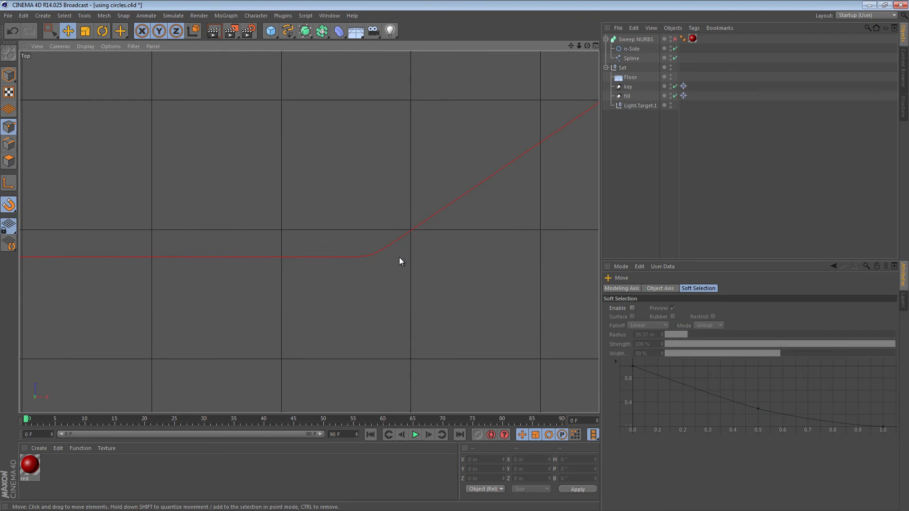
- Activate the Guide Tool from the Tools menu near the spline corner
middle_click_drag(385, 249, 422, 242)
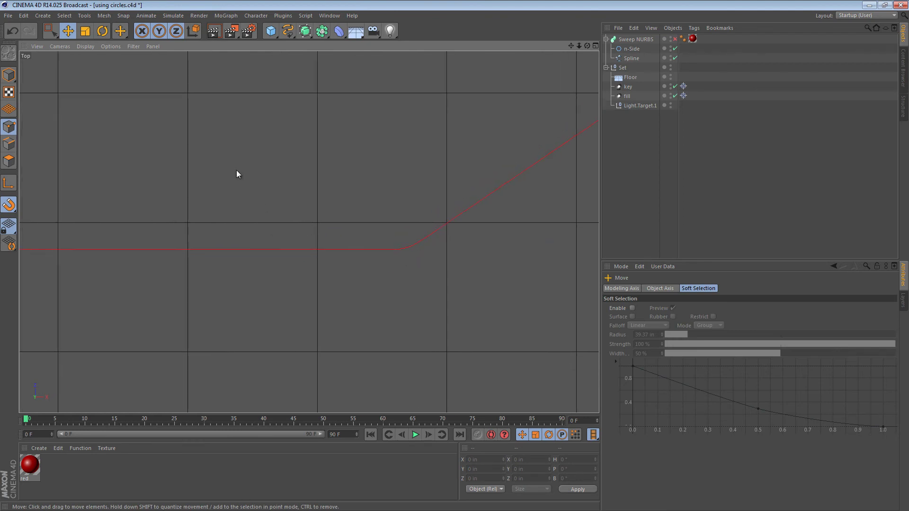
left_click(84, 15)
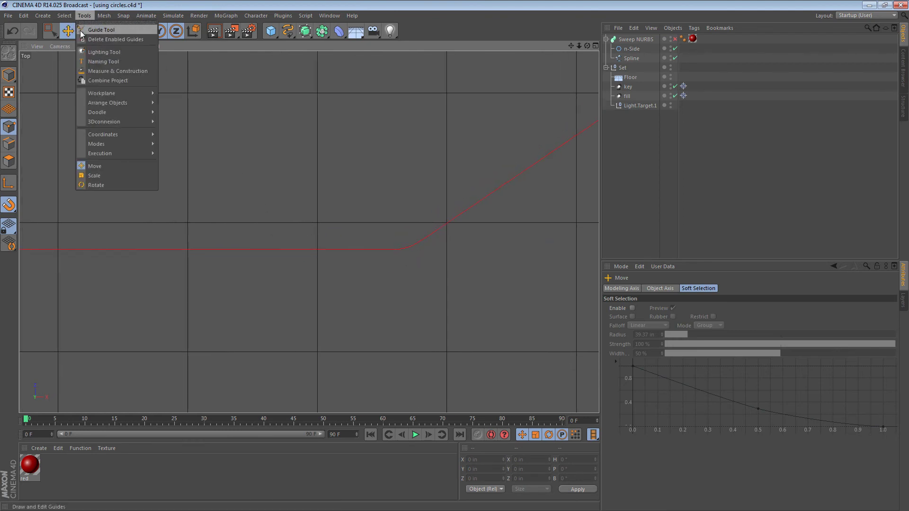
left_click(99, 27)
middle_click_drag(298, 213, 399, 222)
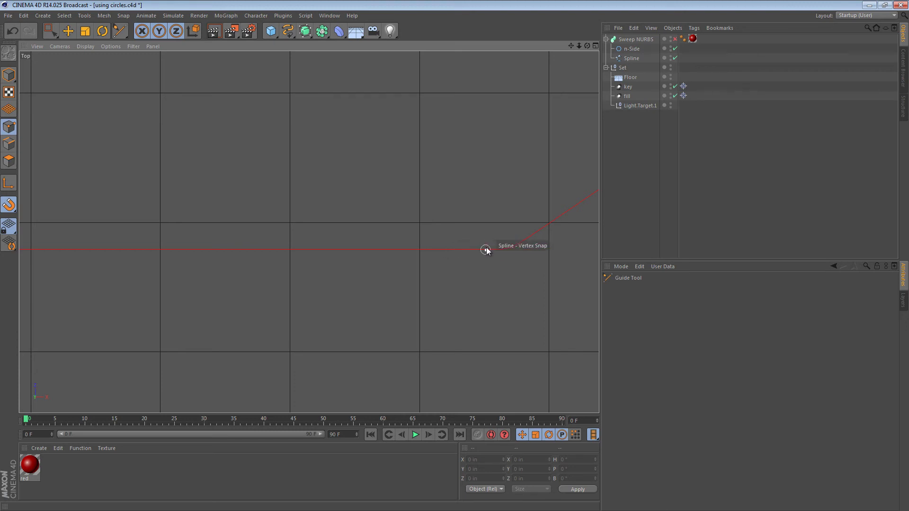
- Draw a guide starting at the snapped spline vertex along the spline
left_click(455, 249)
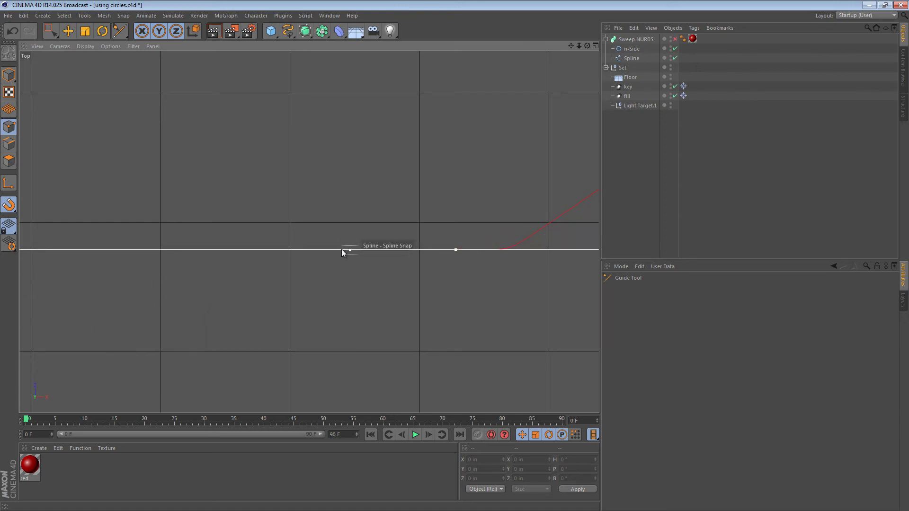
left_click(360, 249)
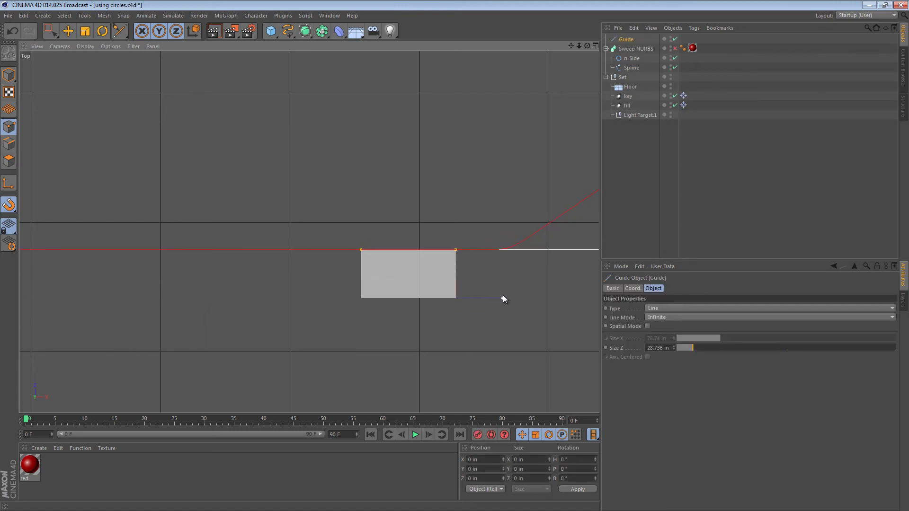
left_click_drag(503, 299, 427, 301)
middle_click_drag(552, 198, 349, 233)
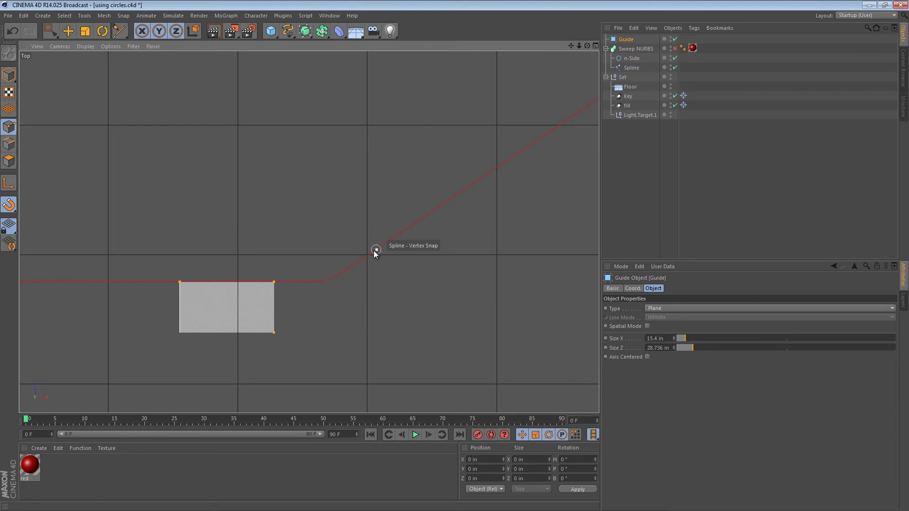
- Draw Guide.1 from the corner vertex along the diagonal run and select both guides for moving
left_click_drag(375, 250, 472, 131)
left_click_drag(474, 131, 467, 284)
key("e")
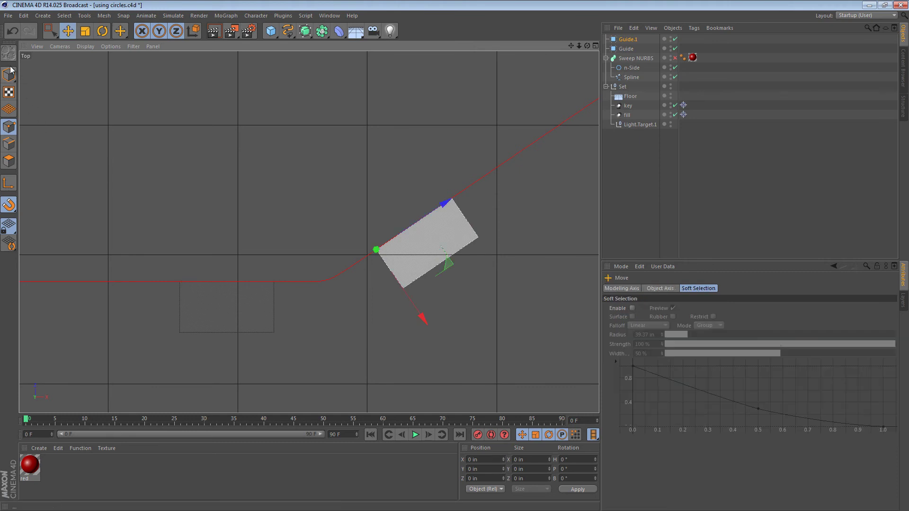
left_click(9, 75)
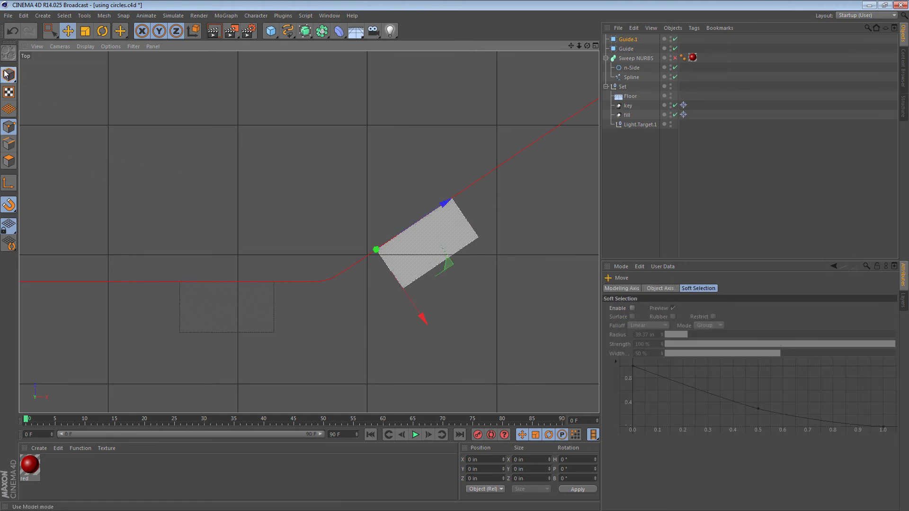
left_click(625, 48, "ctrl")
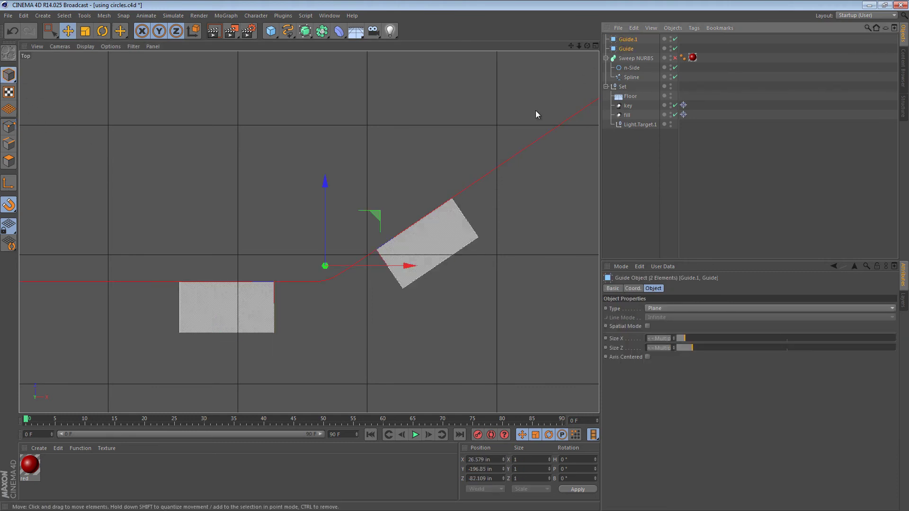
- Set both guides' Y coordinate to 0 in Perspective view
key("F1")
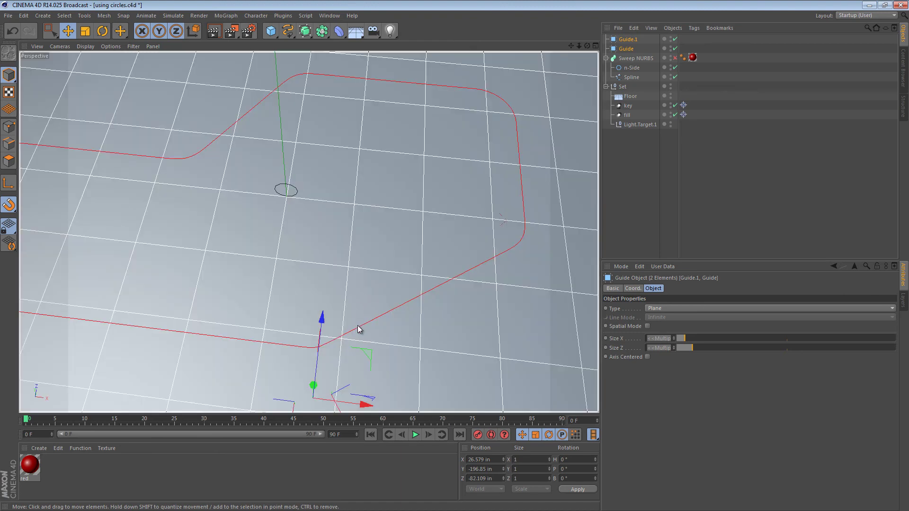
mouse_move(357, 325)
left_mouse_down("alt")
mouse_move(348, 224)
mouse_move(320, 282)
left_mouse_up("alt")
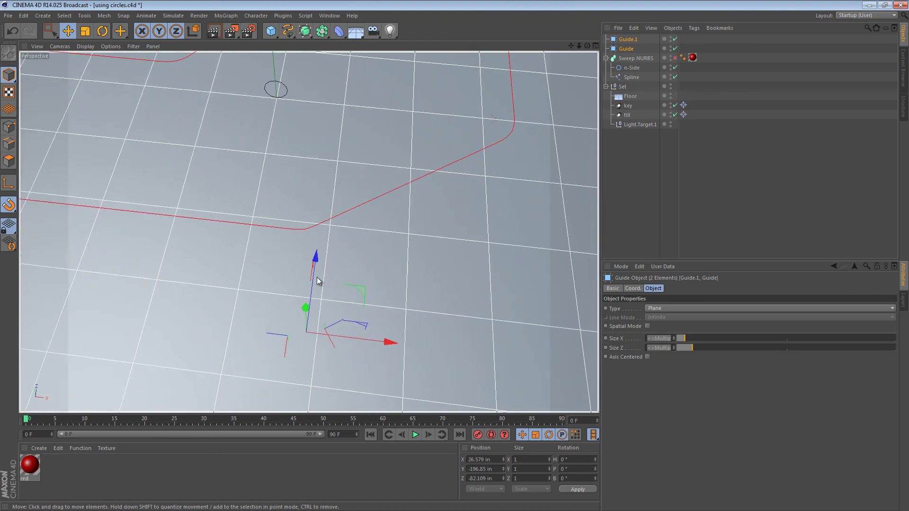
double_click(485, 469)
type("0")
key("Return")
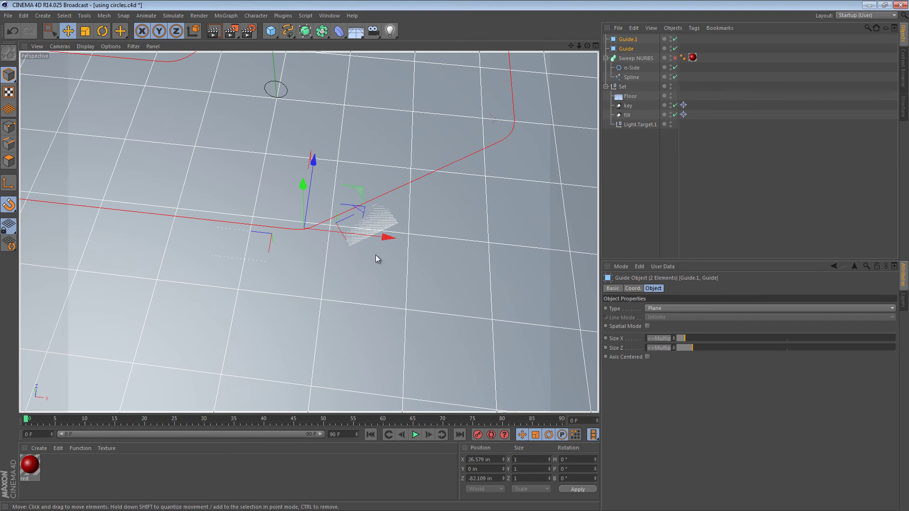
mouse_move(375, 258)
left_mouse_down("alt")
mouse_move(320, 237)
mouse_move(341, 258)
left_mouse_up("alt")
- In Right view, drag the guides up to snap at the spline's height, about 7.37 in
key("F3")
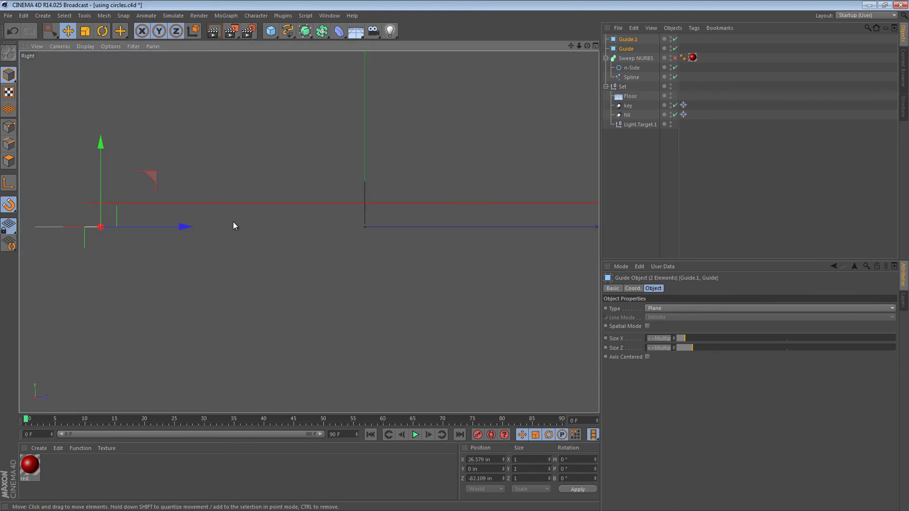
left_click_drag(98, 178, 99, 157)
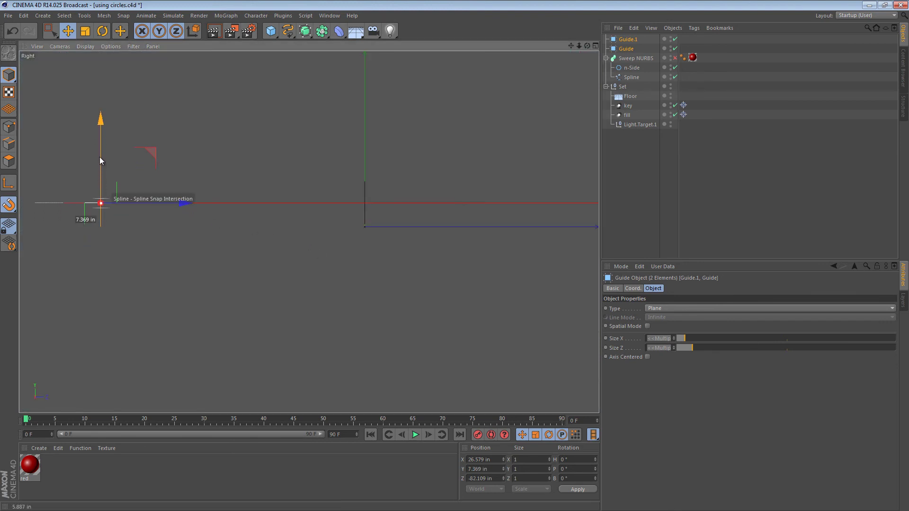
key("F1")
mouse_move(302, 245)
left_mouse_down("alt")
mouse_move(304, 226)
mouse_move(356, 226)
mouse_move(340, 203)
mouse_move(334, 209)
left_mouse_up("alt")
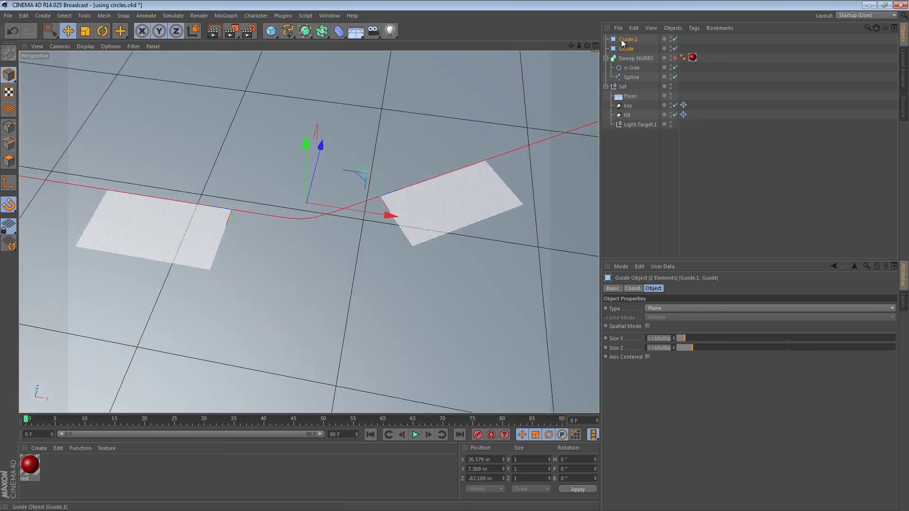
- Set both guides to Type Line, Spatial Mode on, Line Mode Segment, Size 26 in
left_click(659, 308)
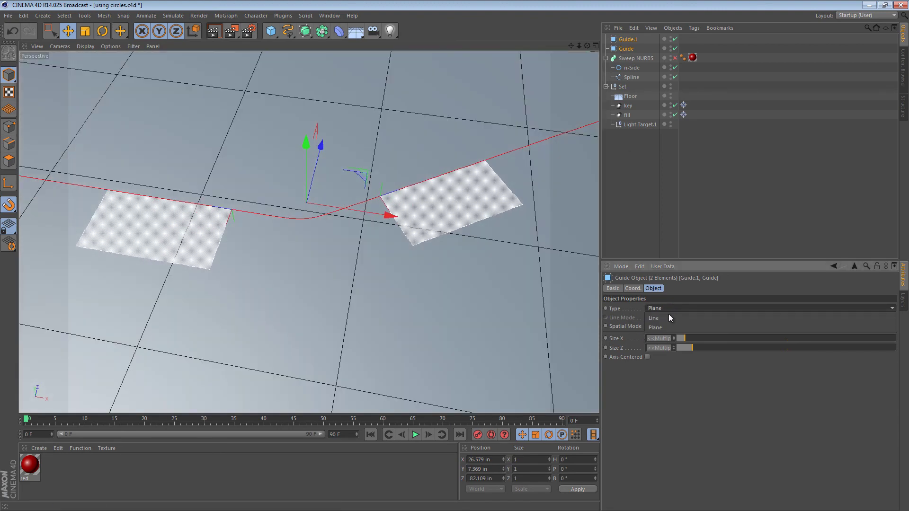
left_click(681, 316)
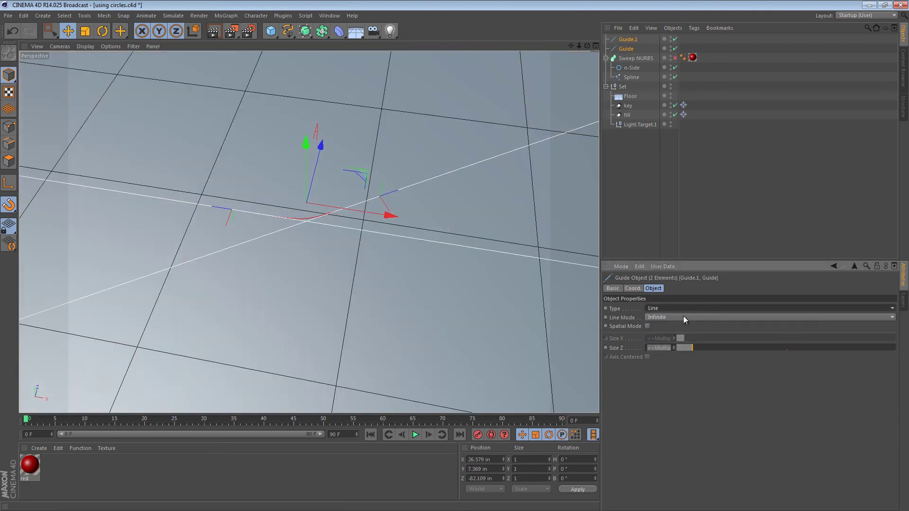
left_click(647, 326)
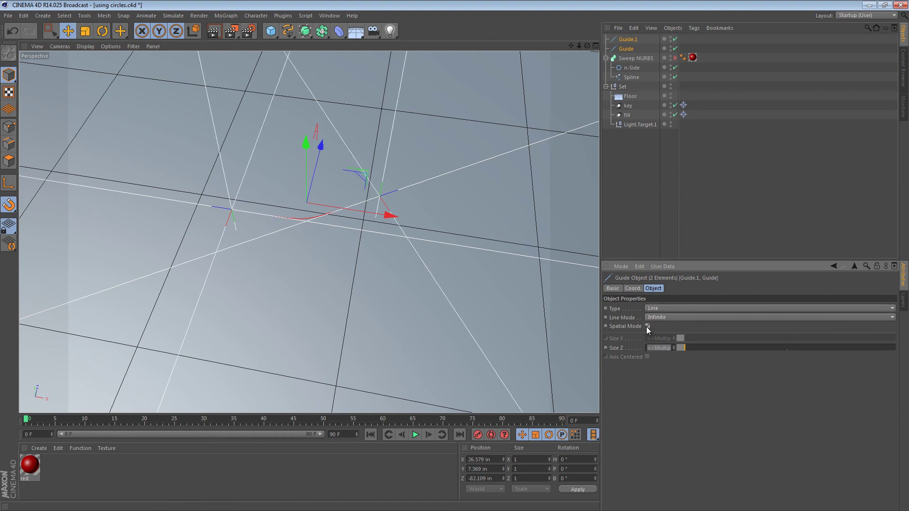
left_click(671, 318)
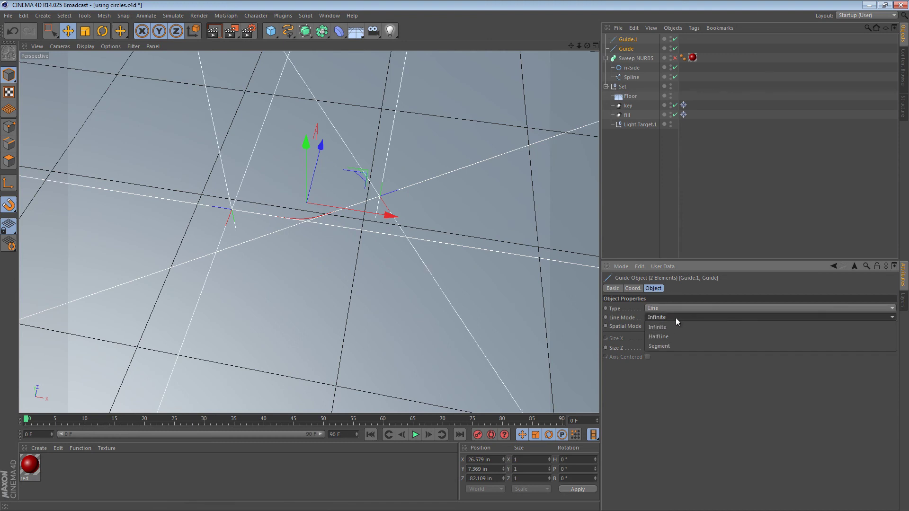
left_click(664, 347)
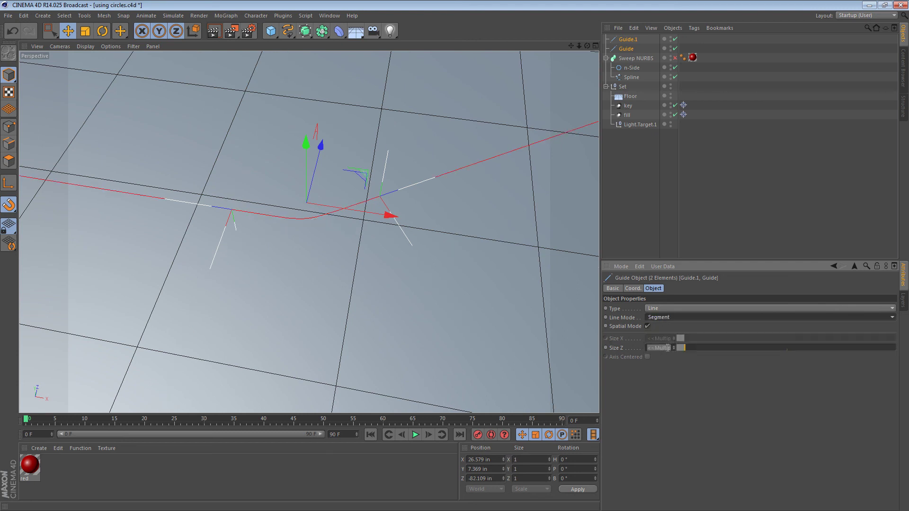
left_click_drag(668, 346, 673, 347)
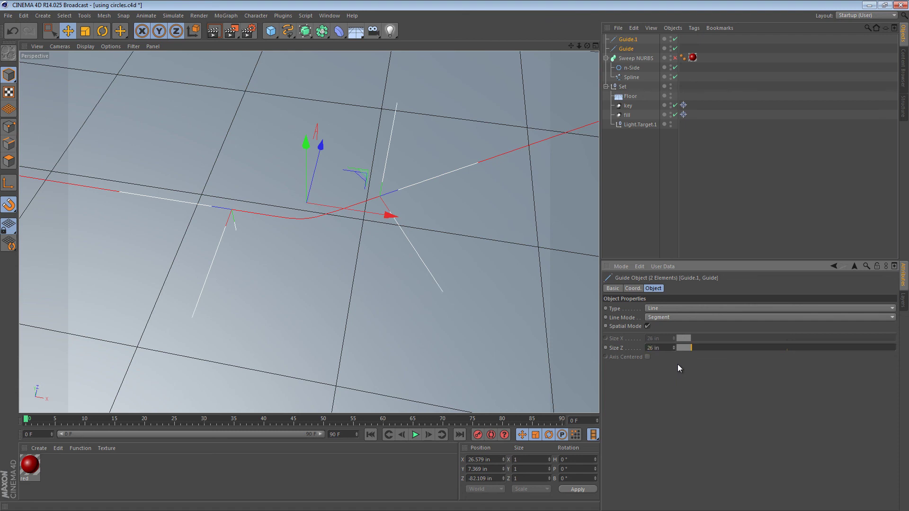
key("F2")
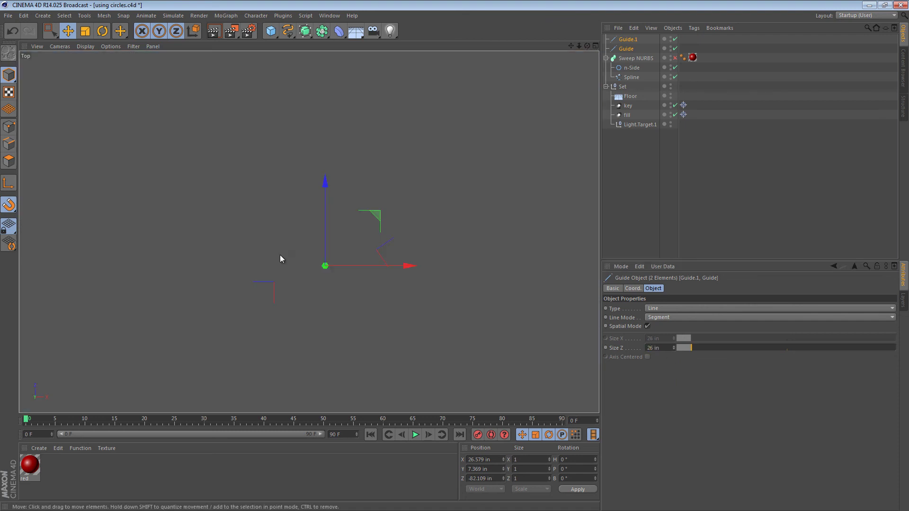
- Deselect the guides, select the Spline and enter Points mode with the Move tool
left_click(220, 286)
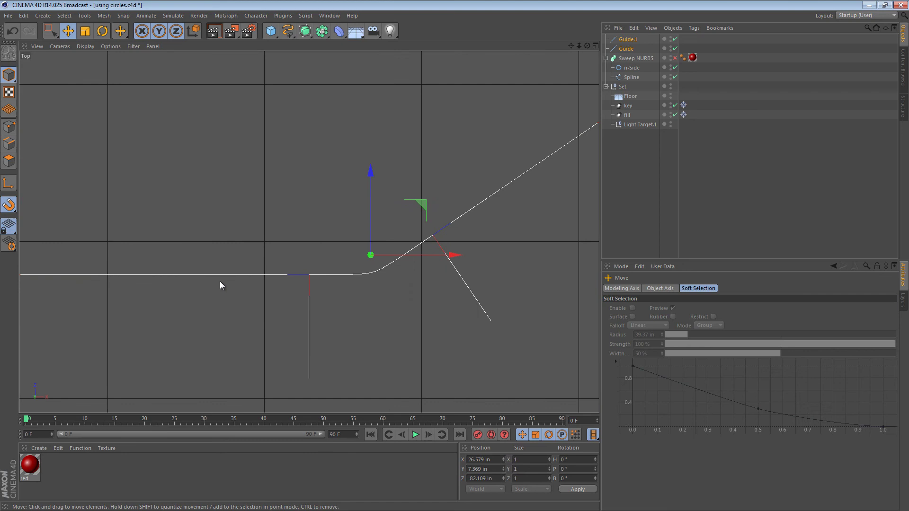
left_click(631, 76)
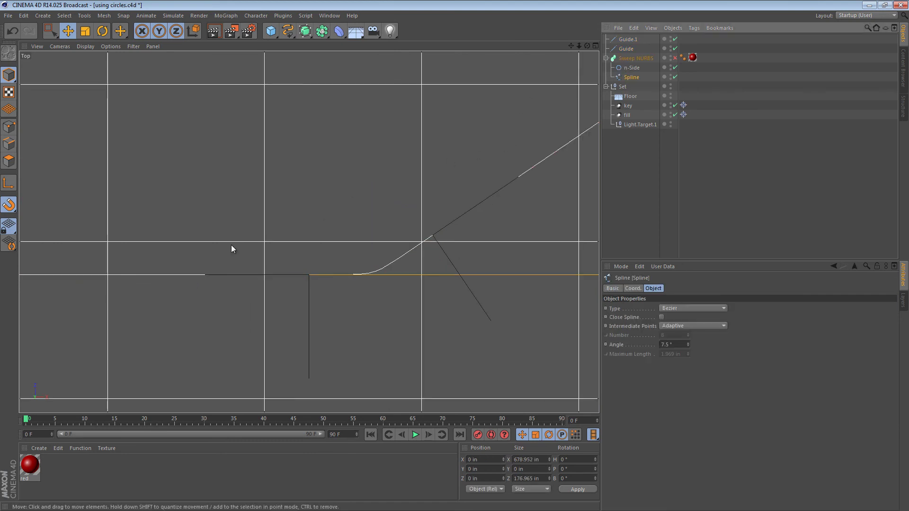
key("k")
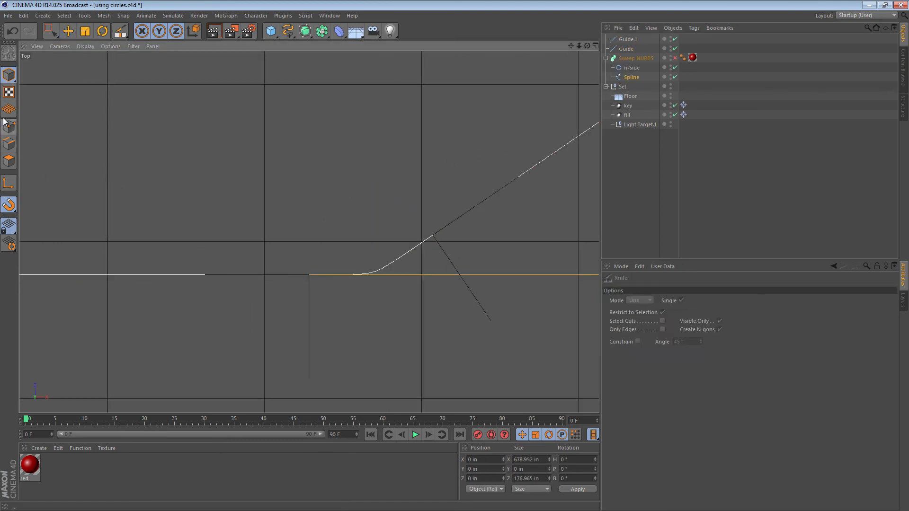
left_click(8, 127)
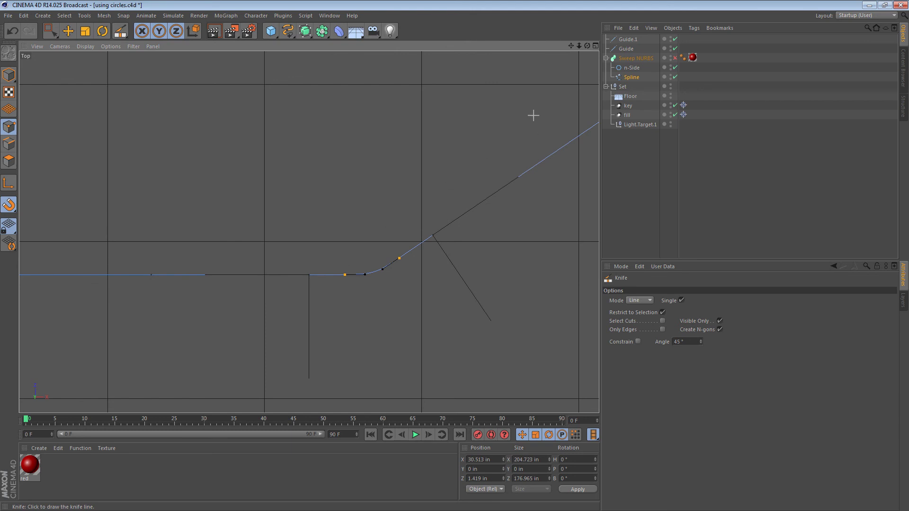
key("e")
- Snap one spline point onto the diagonal guide's end and one onto the perpendicular guide's end
left_click(541, 161)
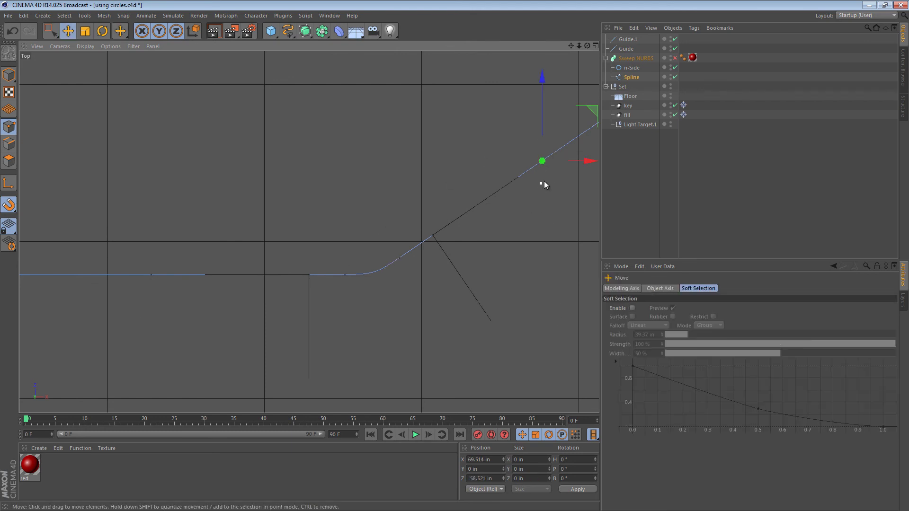
left_click_drag(542, 161, 518, 178)
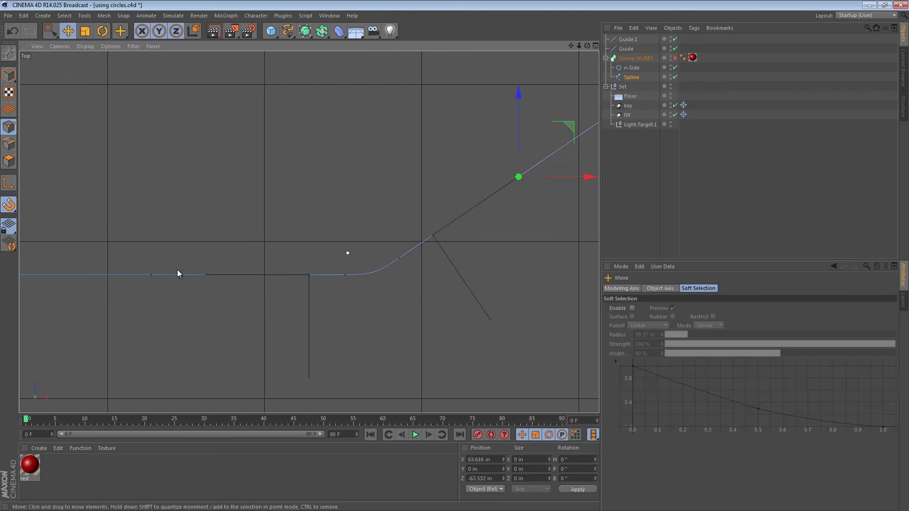
left_click(152, 275)
mouse_move(154, 298)
left_mouse_down()
mouse_move(207, 294)
mouse_move(200, 270)
left_mouse_up()
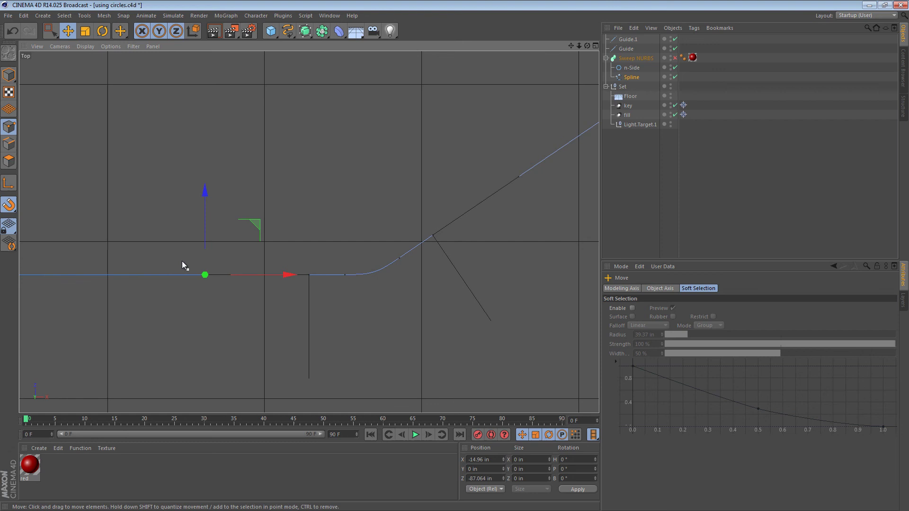
- Box-select the point pairs on the straight and diagonal runs and inspect them in Perspective
key("0")
left_click_drag(146, 172, 313, 309)
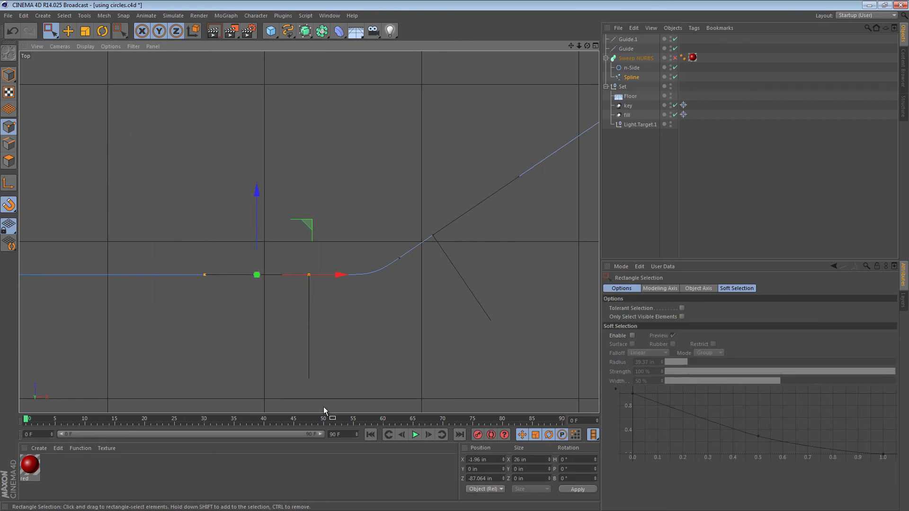
left_click_drag(428, 111, 545, 243)
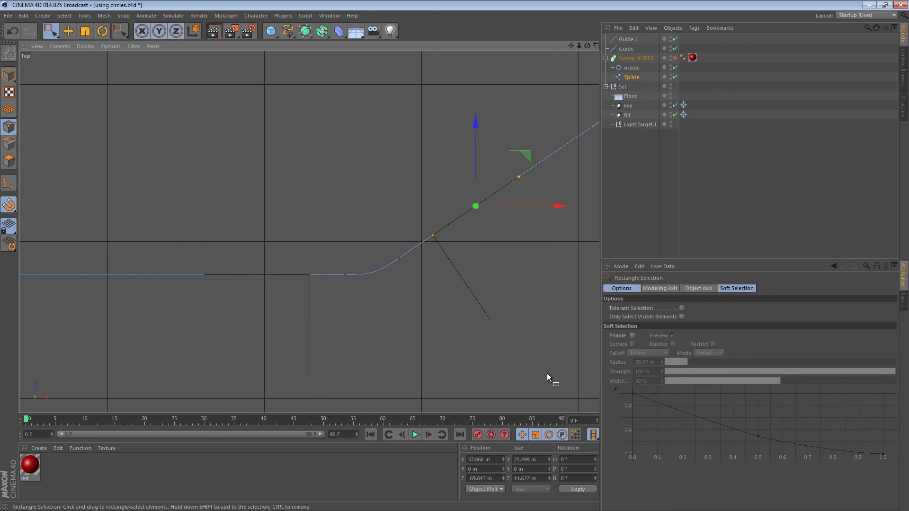
key("F1")
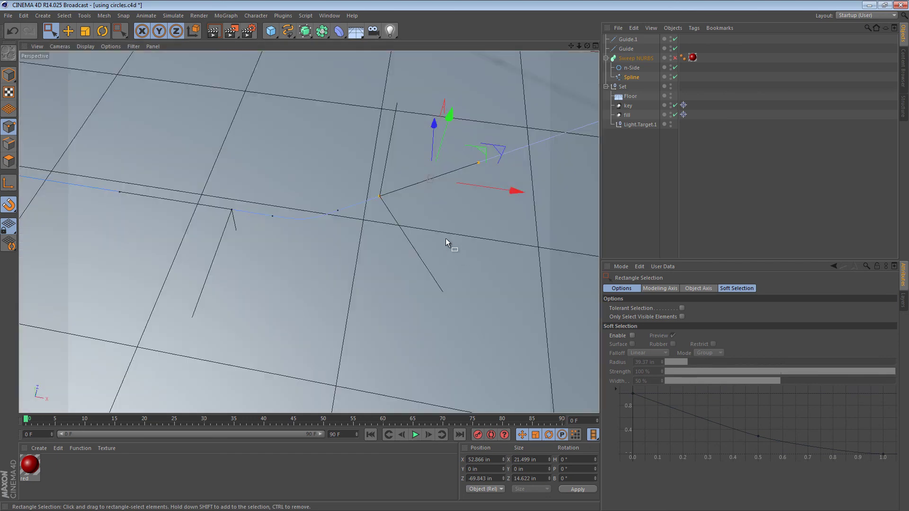
mouse_move(445, 238)
left_mouse_down("alt")
mouse_move(438, 192)
mouse_move(392, 217)
mouse_move(461, 189)
mouse_move(398, 176)
mouse_move(404, 238)
mouse_move(401, 208)
mouse_move(431, 202)
mouse_move(403, 206)
mouse_move(391, 228)
left_mouse_up("alt")
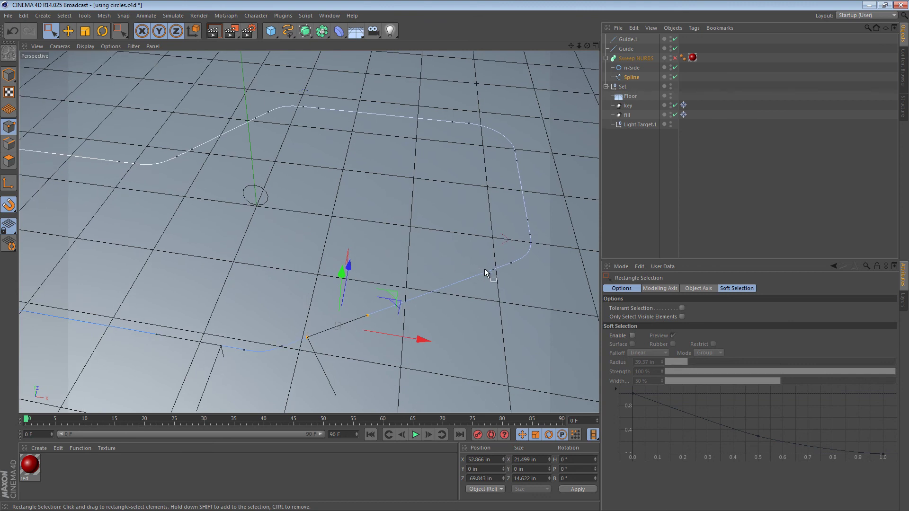